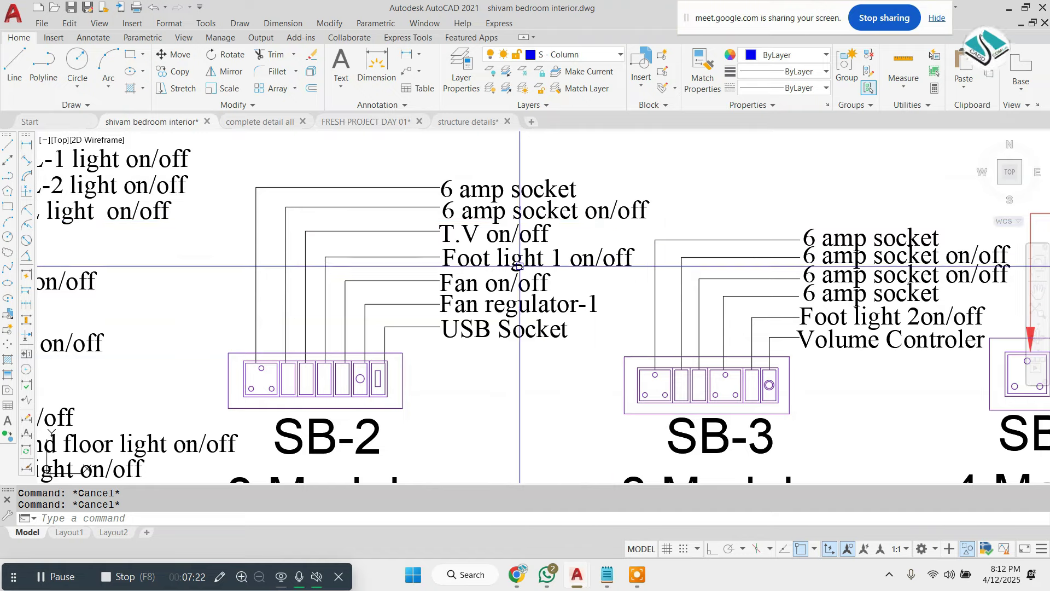
# - Examine the switchboard details SB-2 to SB-10, including their socket labels, module counts and plate sizes
pyautogui.scroll(-3, 497, 336)
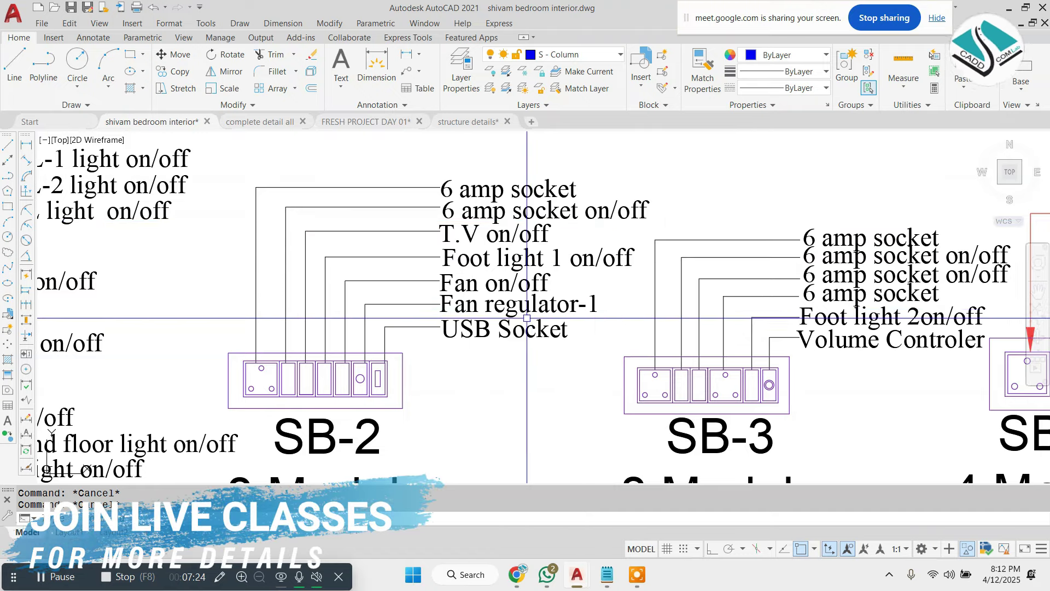
pyautogui.moveTo(496, 310); pyautogui.dragTo(378, 300, button='middle')
pyautogui.moveTo(574, 305); pyautogui.dragTo(369, 296, button='middle')
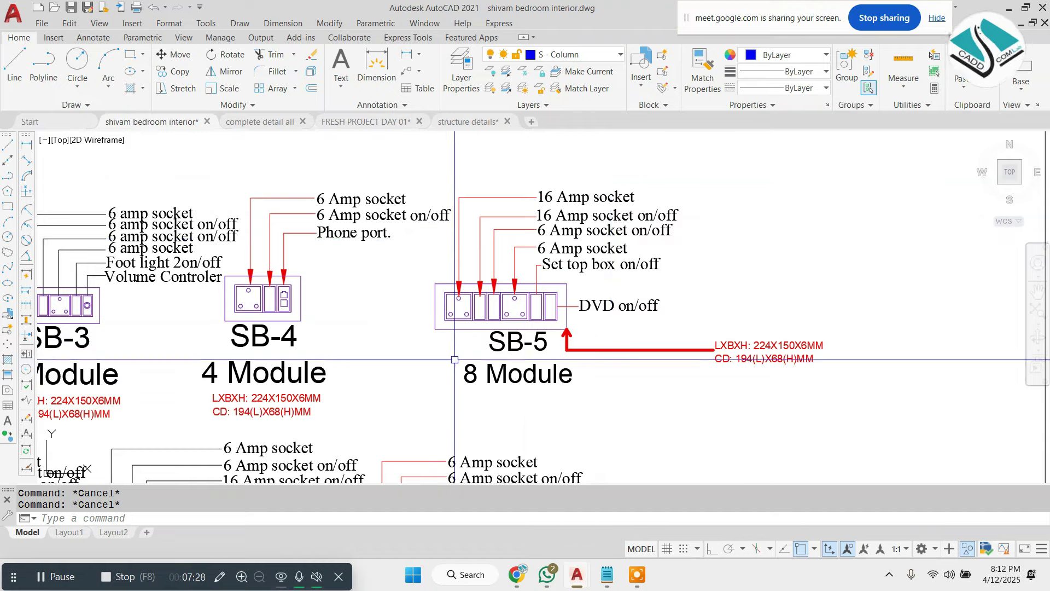
pyautogui.scroll(-2, 611, 239)
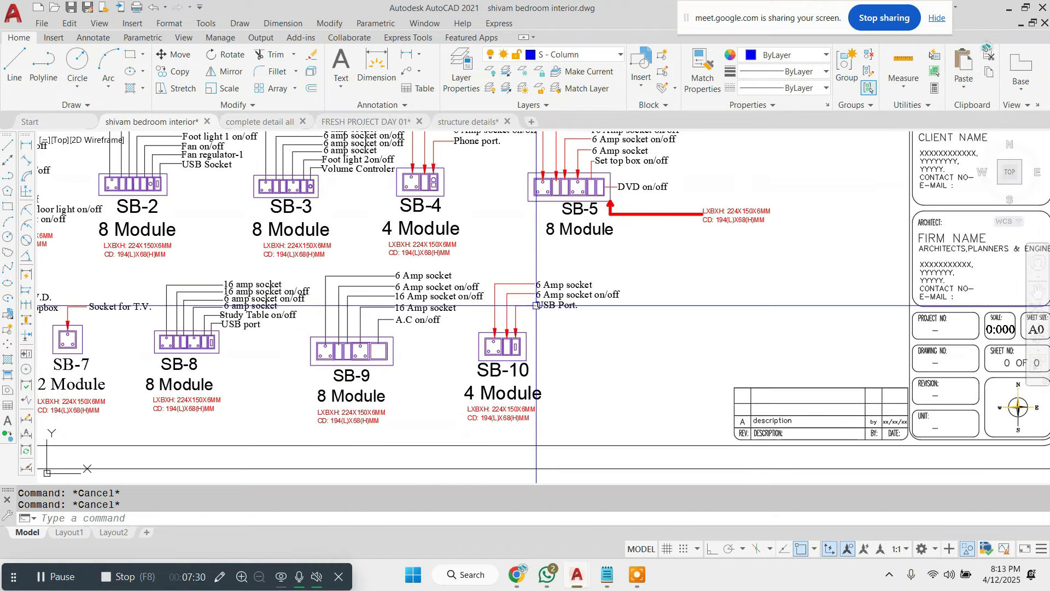
pyautogui.scroll(-2, 535, 305)
pyautogui.scroll(2, 454, 265)
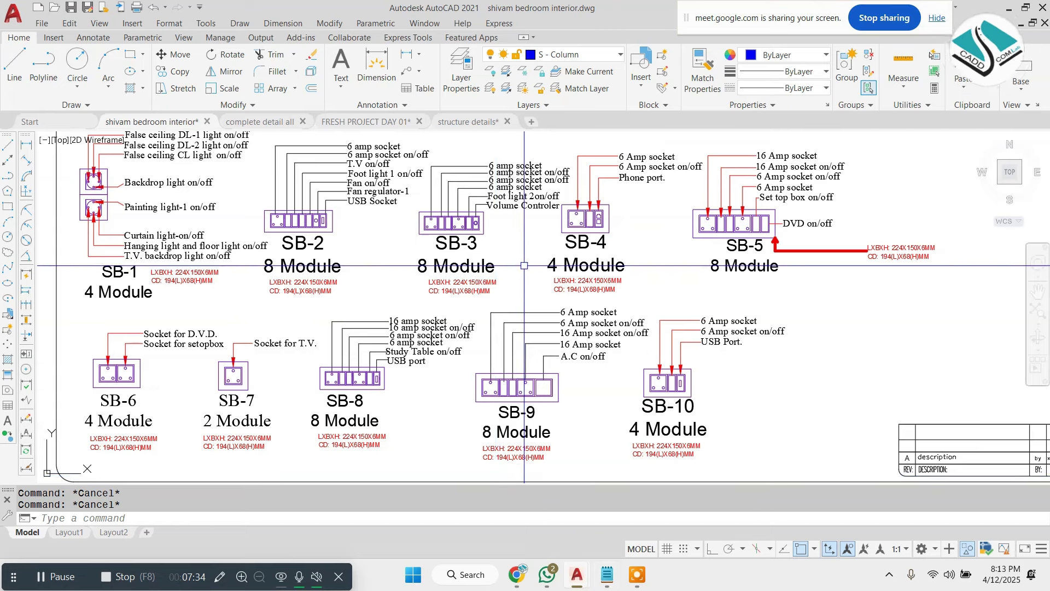
pyautogui.press('super')
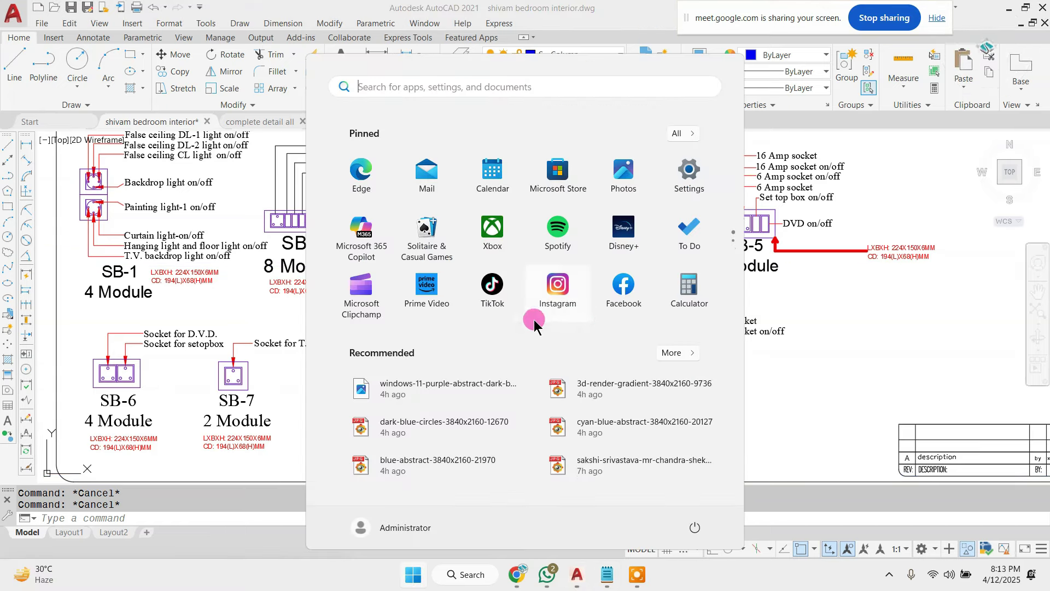
pyautogui.press('super')
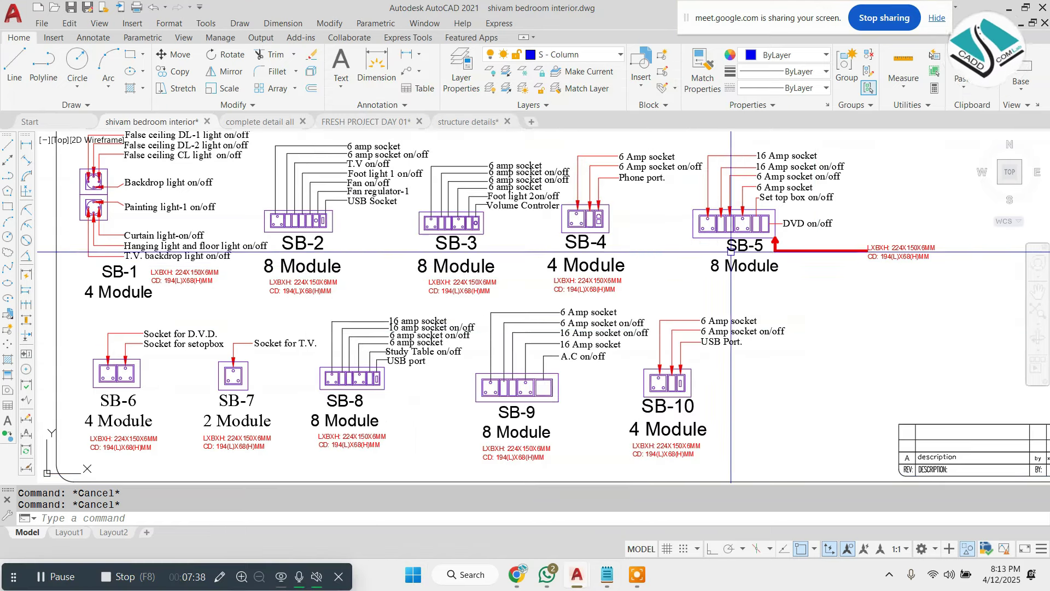
# - Switch to File Explorer and open the CaddCom -Lab-Online Classes Data folder on the CaddCom-Lab (D:) drive
pyautogui.press('super+e')
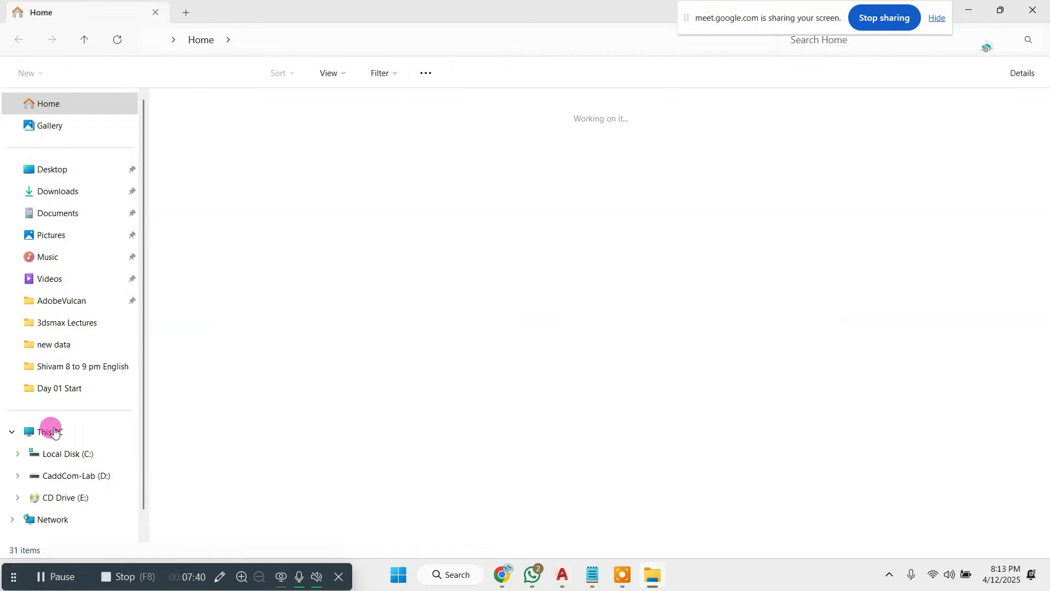
pyautogui.click(53, 431)
pyautogui.doubleClick(415, 137)
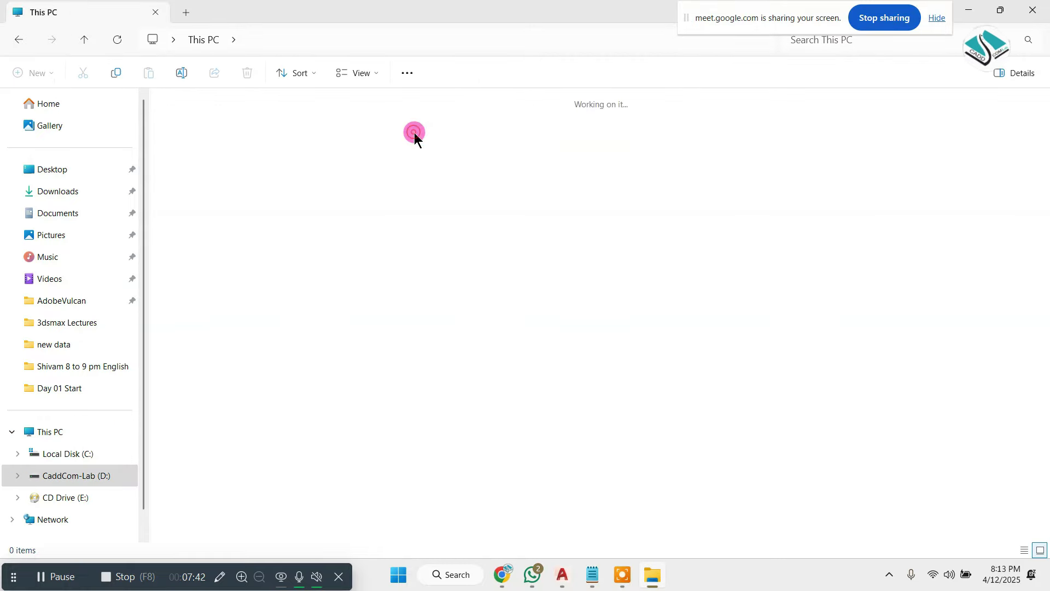
pyautogui.click(371, 119)
pyautogui.doubleClick(371, 120)
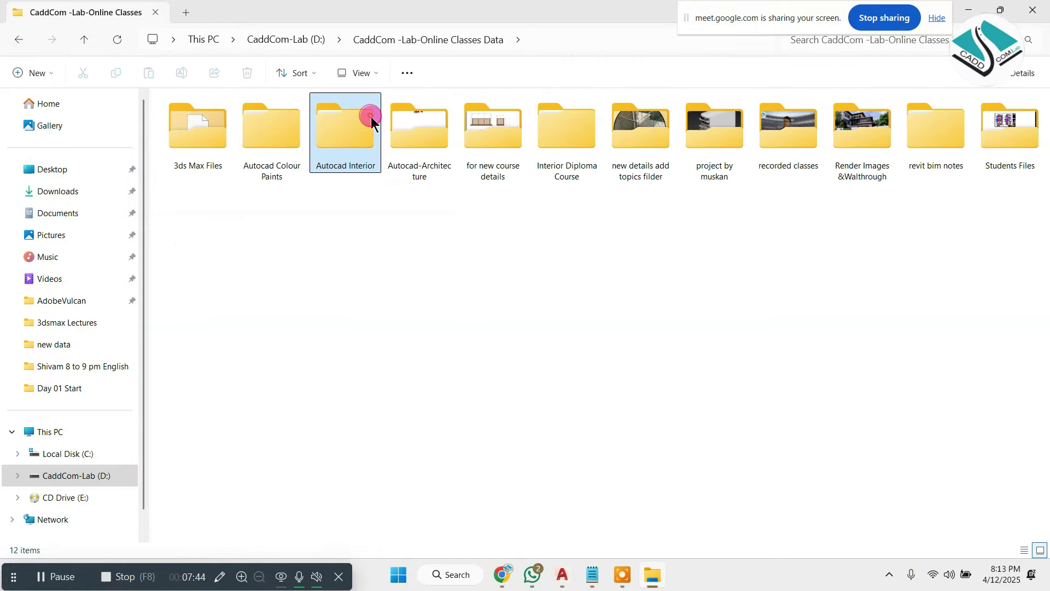
# - Open the Catalouge- materials folder under Interior Diploma Course, Interior Details, Catalouges, and keep its window maximized
pyautogui.doubleClick(543, 127)
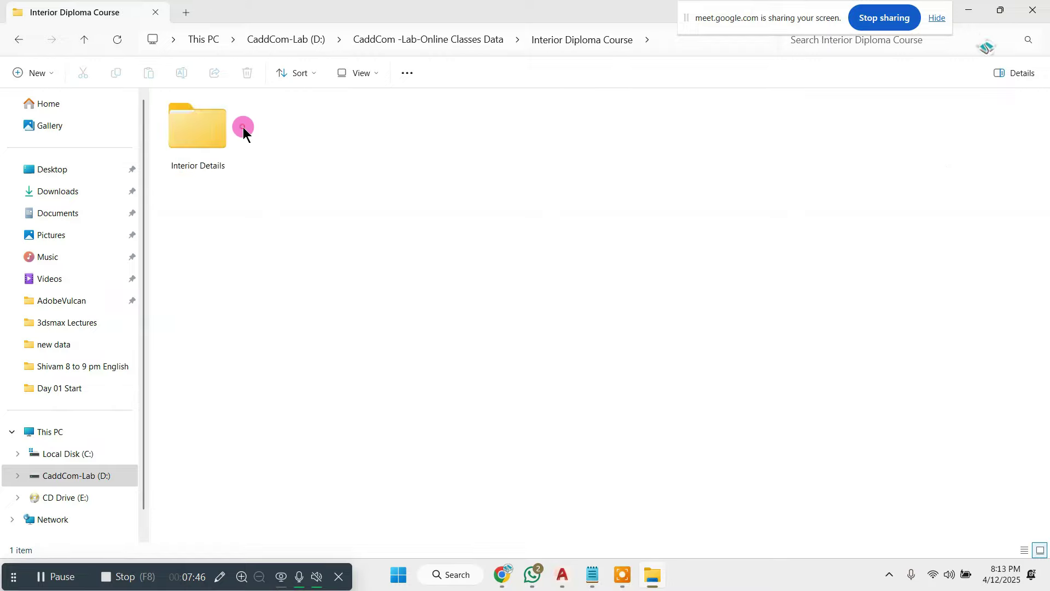
pyautogui.doubleClick(183, 117)
pyautogui.click(350, 141)
pyautogui.doubleClick(350, 141)
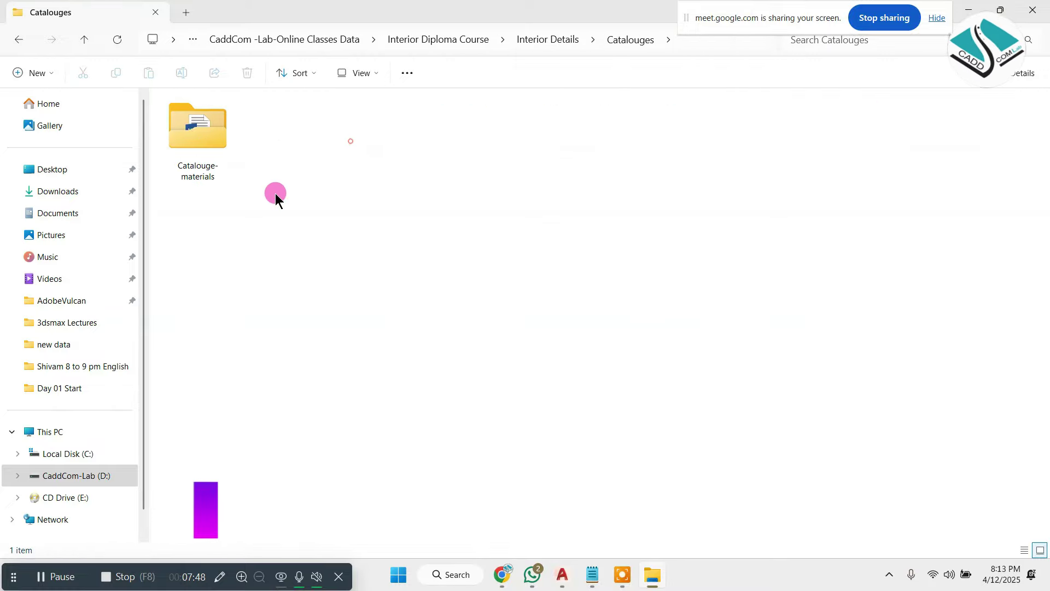
pyautogui.click(200, 141)
pyautogui.doubleClick(200, 141)
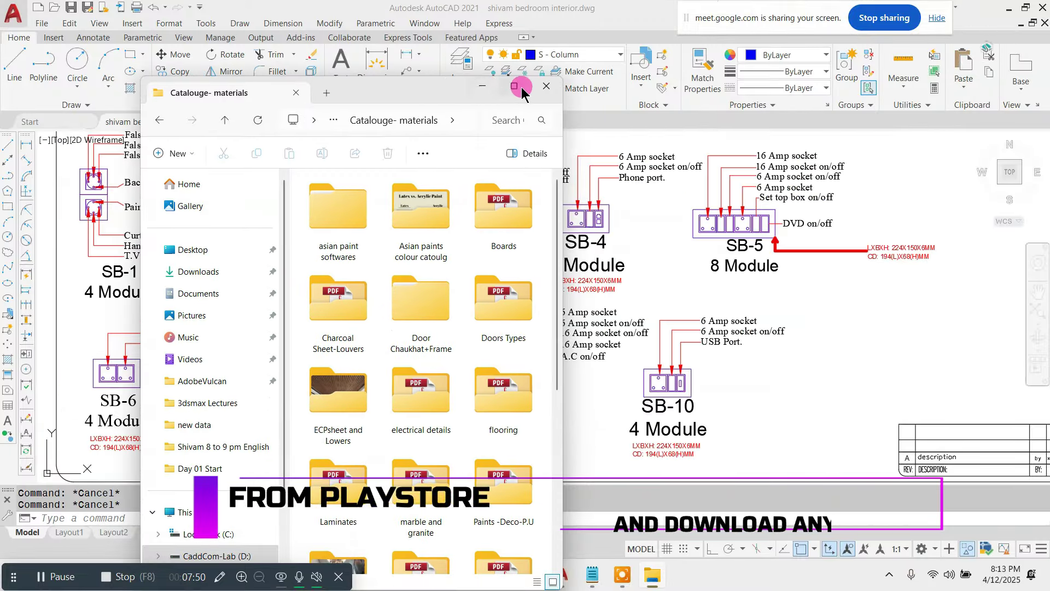
pyautogui.click(520, 87)
pyautogui.moveTo(466, 228)
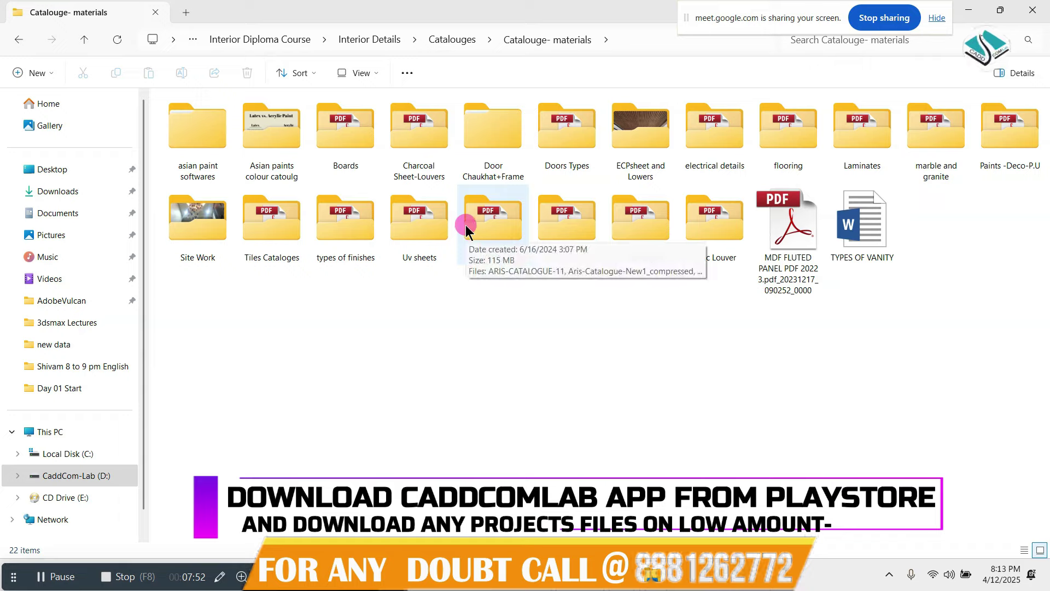
# - Open the Havells_Switches PDF from the electrical details folder
pyautogui.doubleClick(711, 129)
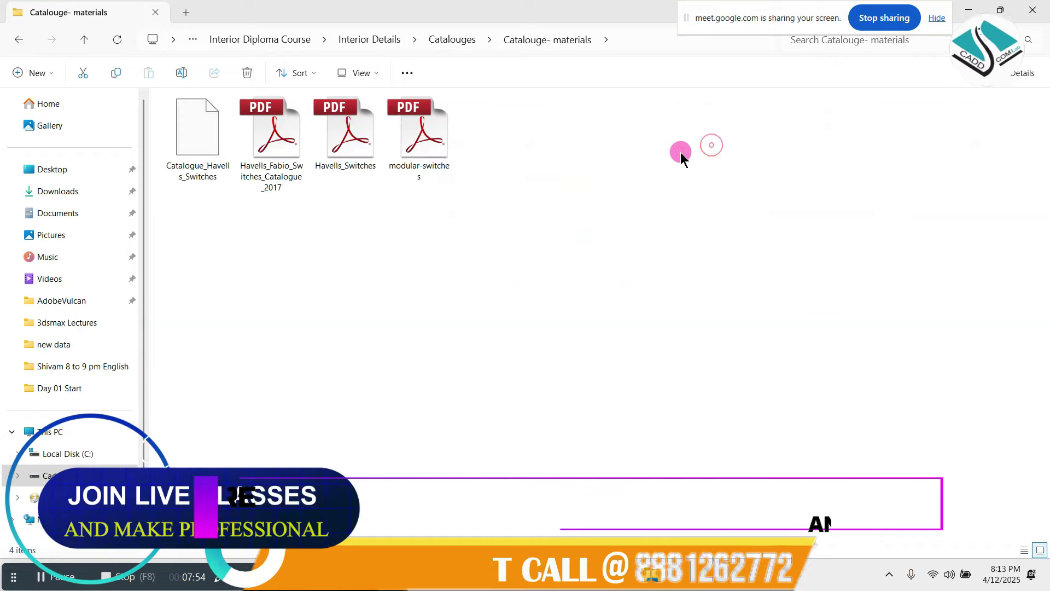
pyautogui.moveTo(424, 8); pyautogui.dragTo(434, 70)
pyautogui.click(628, 70)
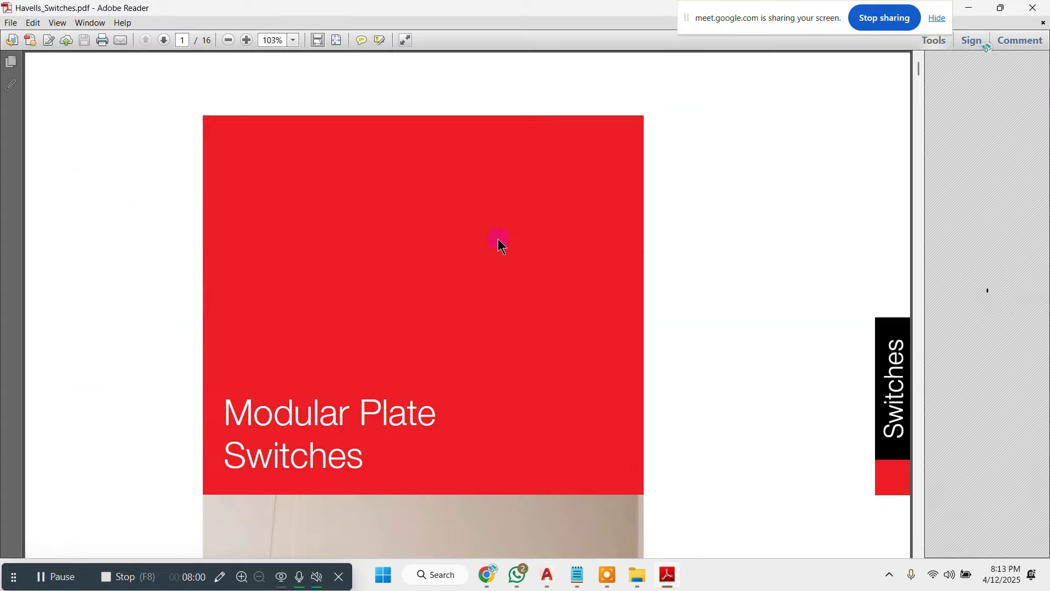
# - Look through the Havells_Switches price lists for switches, support modules, front plates and outer plates, and close the PDF
pyautogui.scroll(-15, 487, 257)
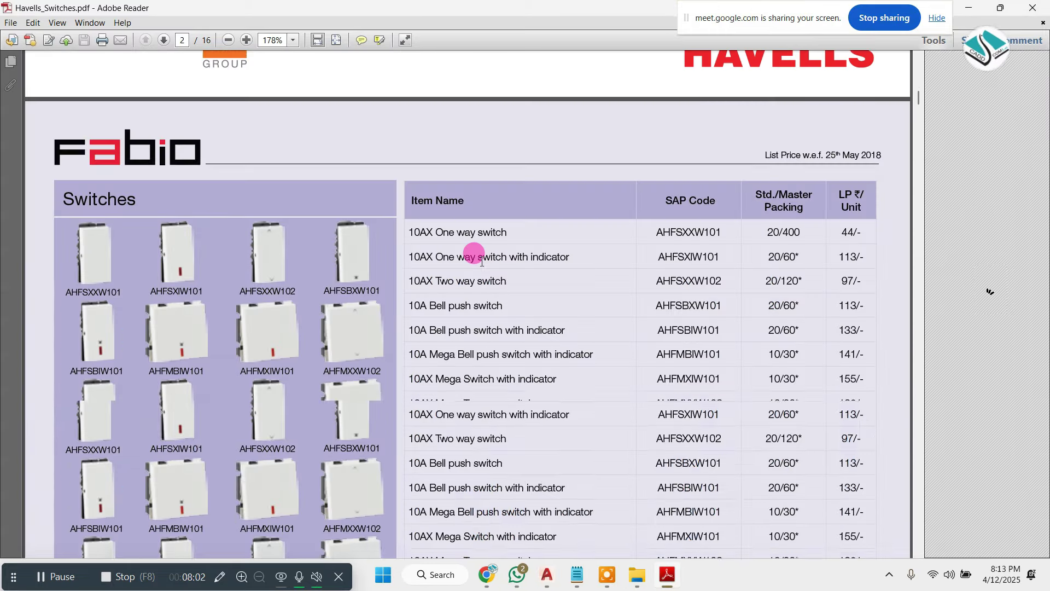
pyautogui.scroll(-15, 481, 262)
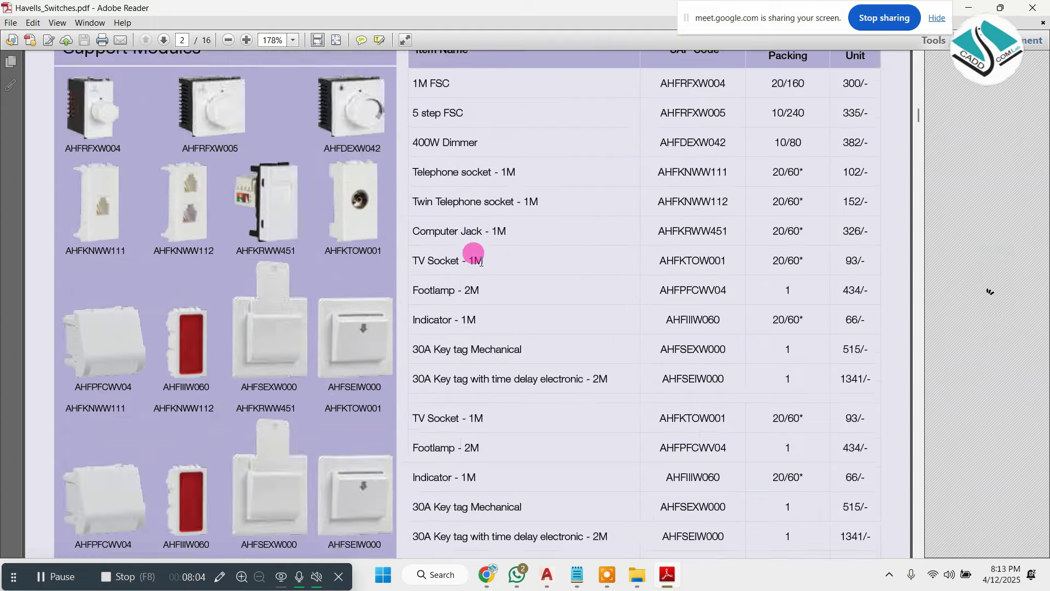
pyautogui.scroll(-15, 481, 264)
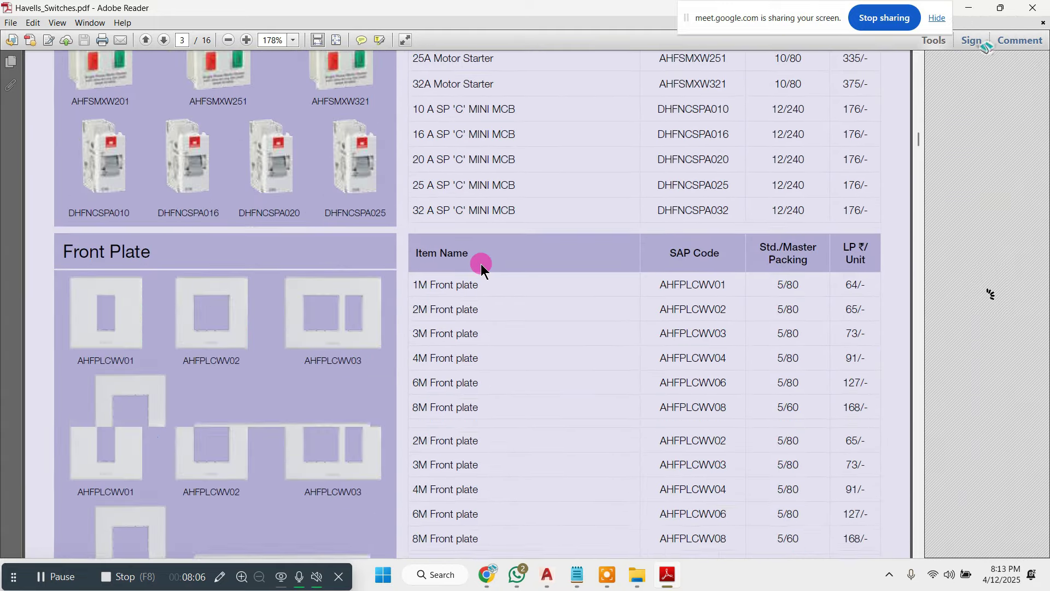
pyautogui.scroll(-3, 481, 264)
pyautogui.scroll(-20, 480, 263)
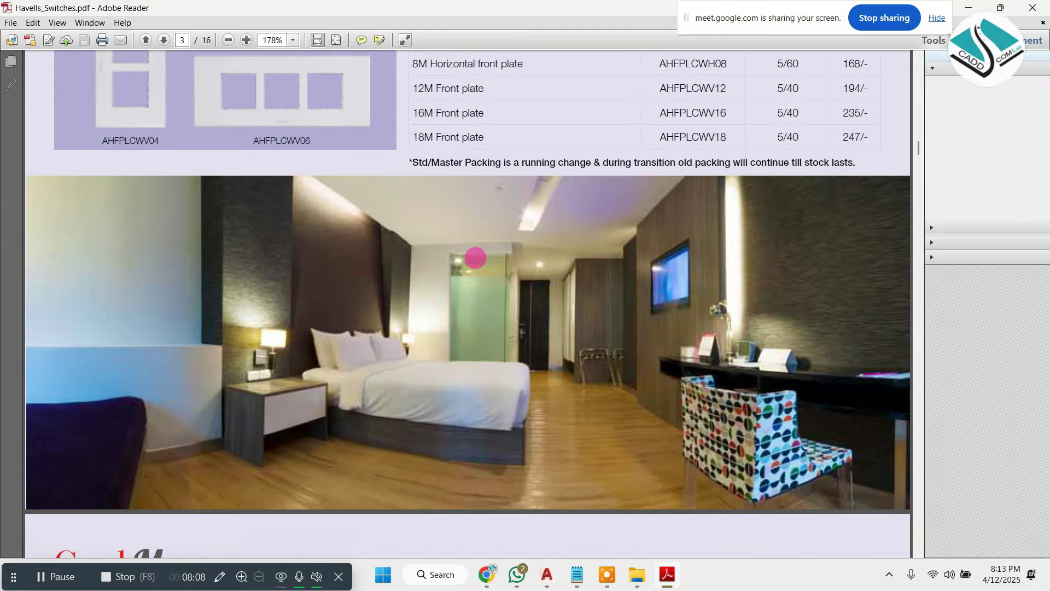
pyautogui.scroll(-3, 480, 262)
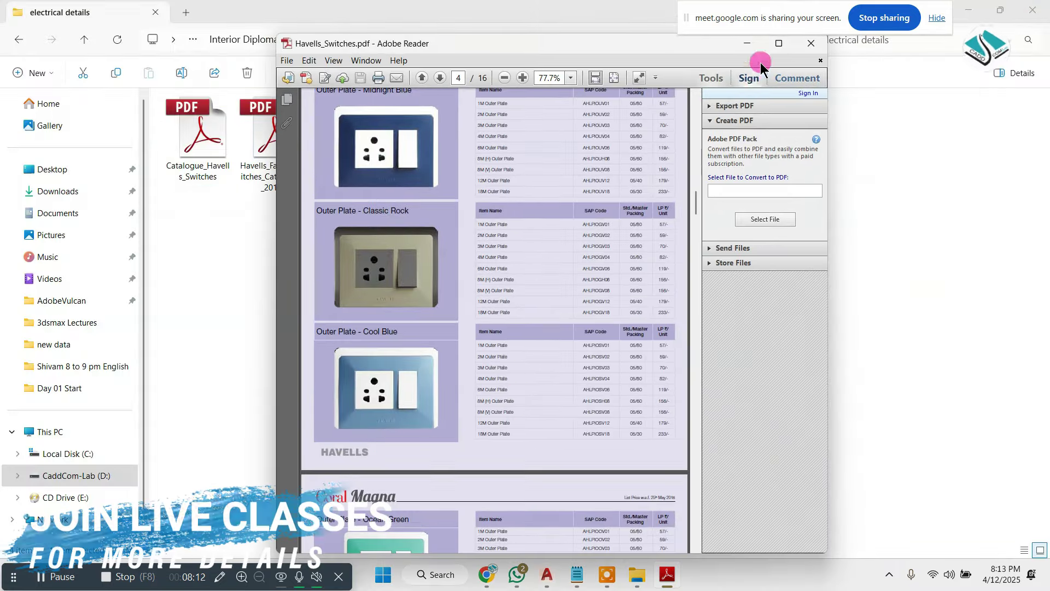
pyautogui.hotkey('alt', 'F4')
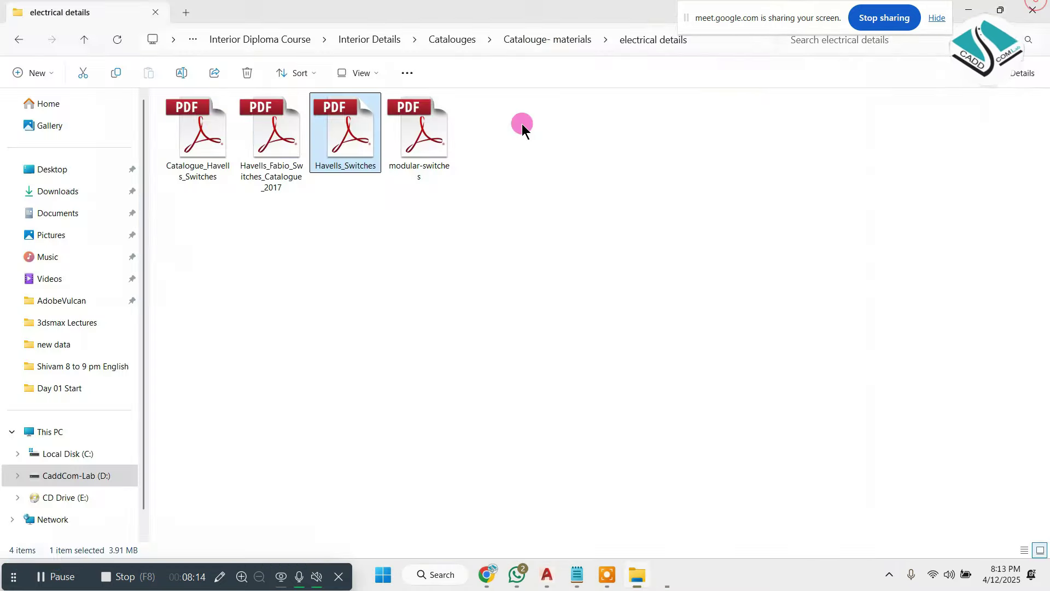
# - Open the Havells_Fabio_Switches_Catalogue_2017 PDF and browse through to its Front Plates page
pyautogui.click(284, 137)
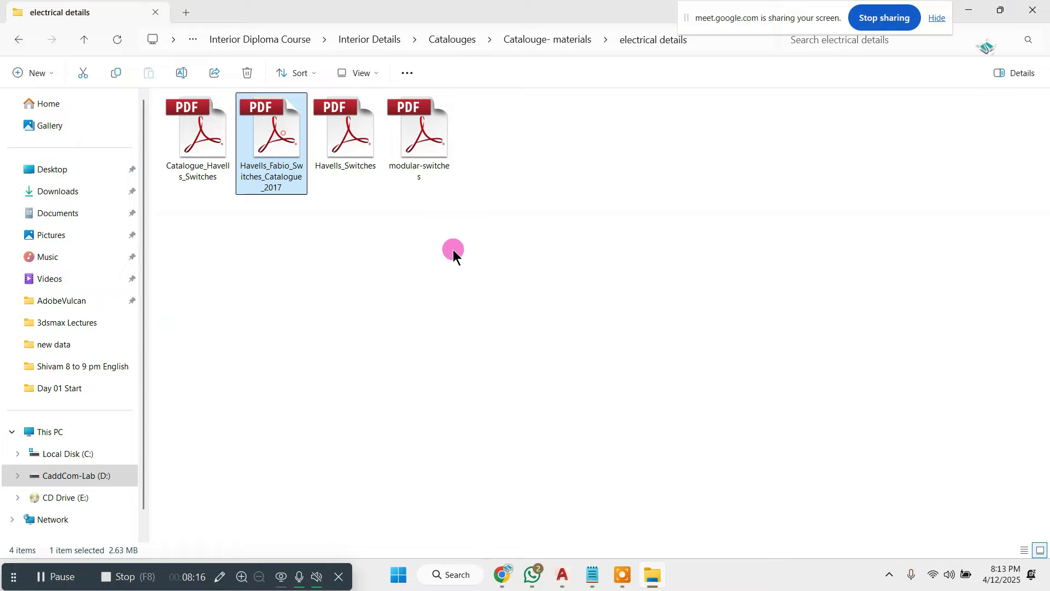
pyautogui.press('Return')
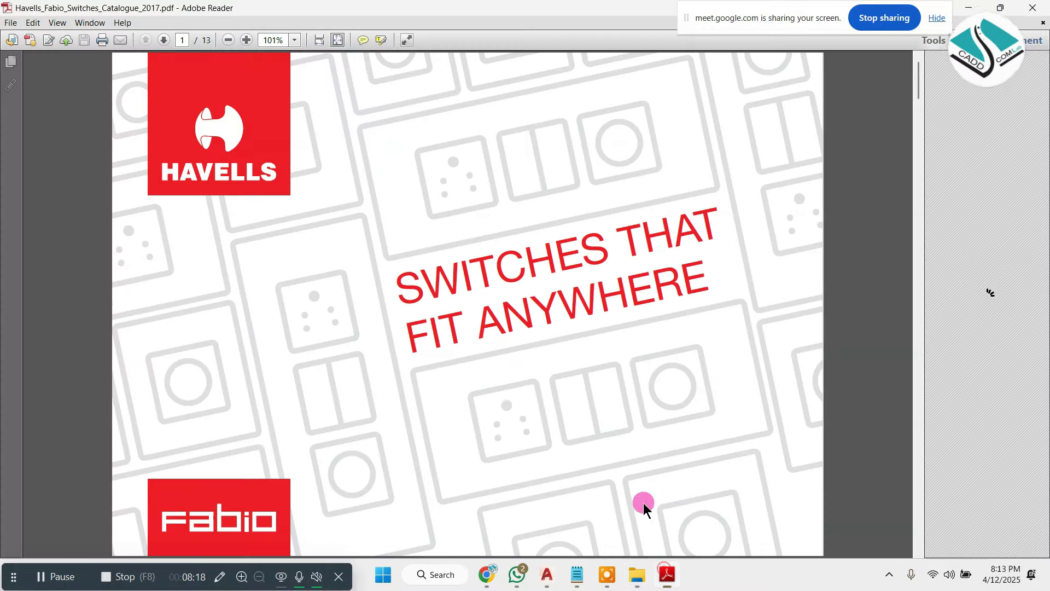
pyautogui.scroll(-10, 487, 372)
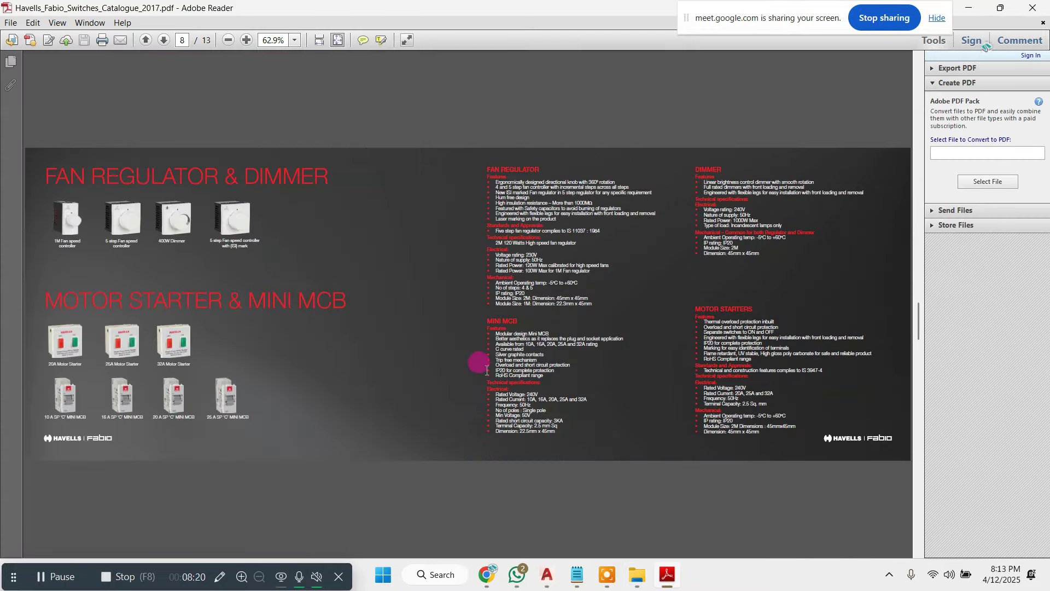
pyautogui.scroll(-2, 487, 372)
pyautogui.scroll(2, 487, 372)
pyautogui.scroll(-1, 487, 372)
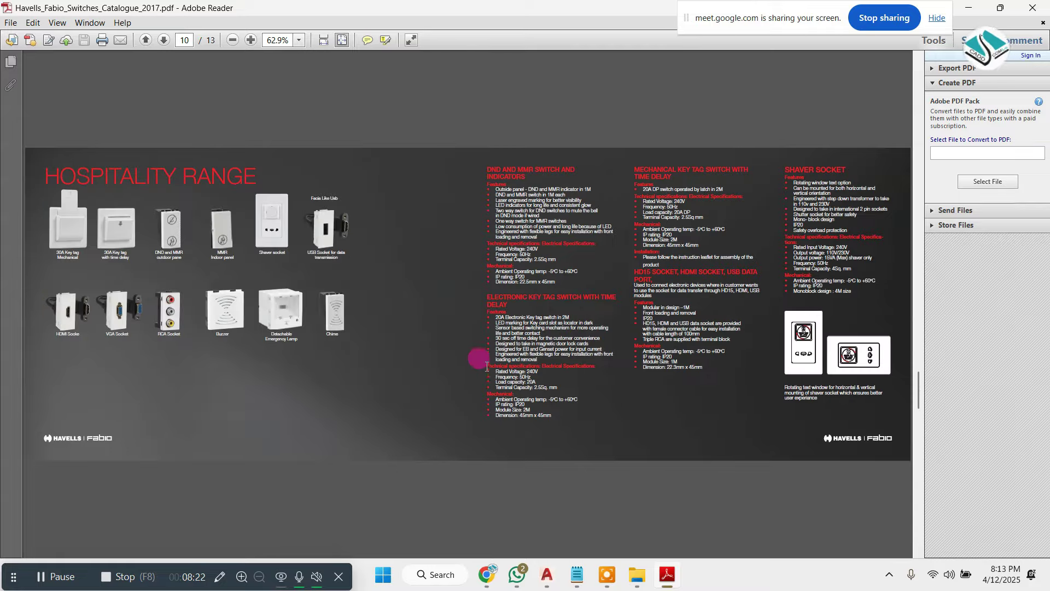
pyautogui.scroll(1, 487, 371)
# - Examine the front plate layouts and LxBxH and CD dimensions, from the 1 Module to the 12 Module plate
pyautogui.keyDown('ctrl'); pyautogui.scroll(4, 34, 200); pyautogui.keyUp('ctrl')
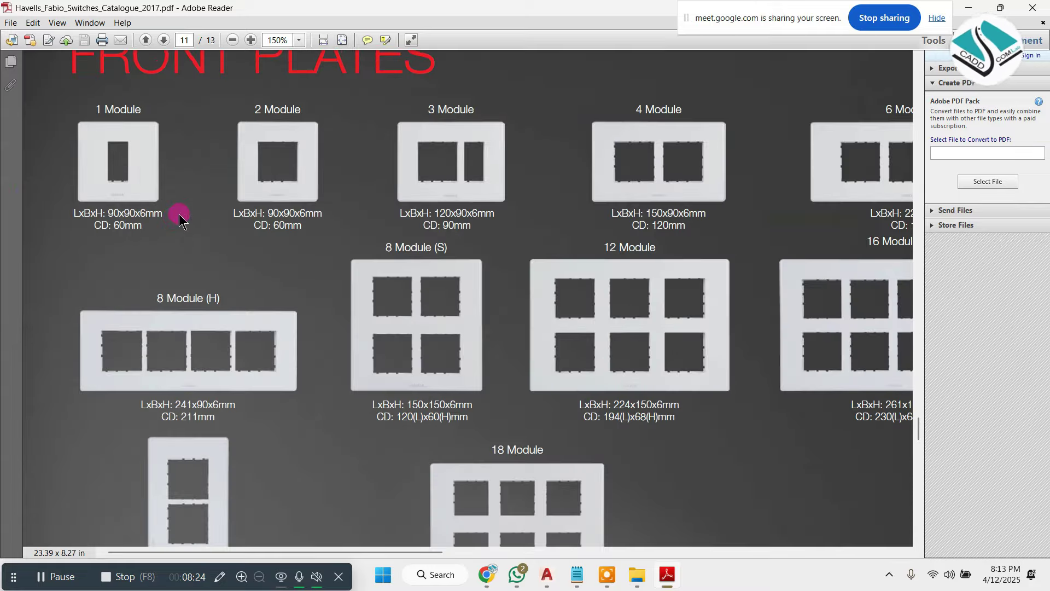
pyautogui.keyDown('ctrl'); pyautogui.scroll(2, 106, 142); pyautogui.keyUp('ctrl')
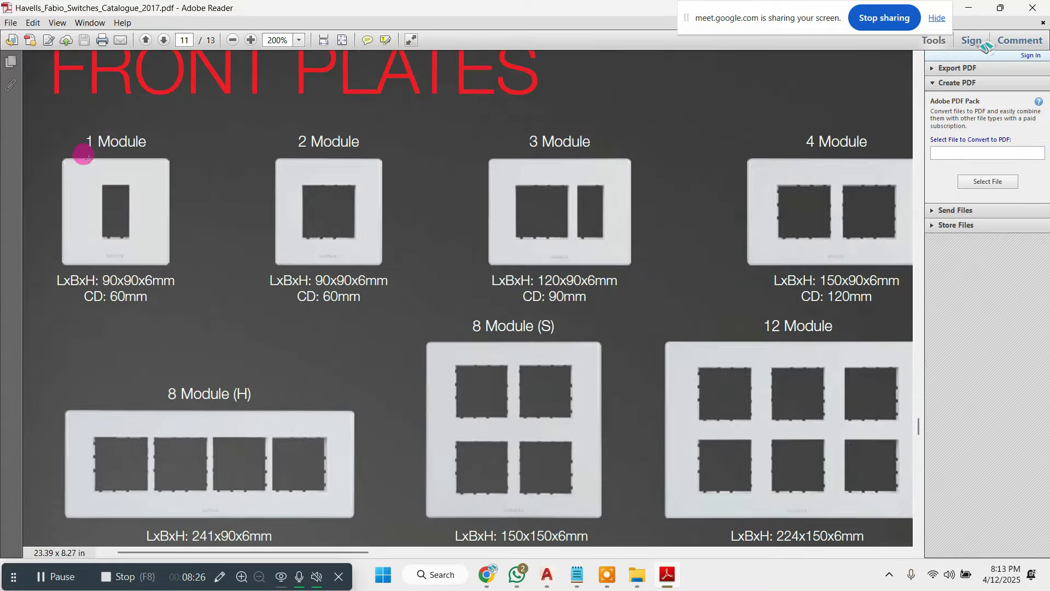
pyautogui.keyDown('ctrl'); pyautogui.scroll(1, 83, 155); pyautogui.keyUp('ctrl')
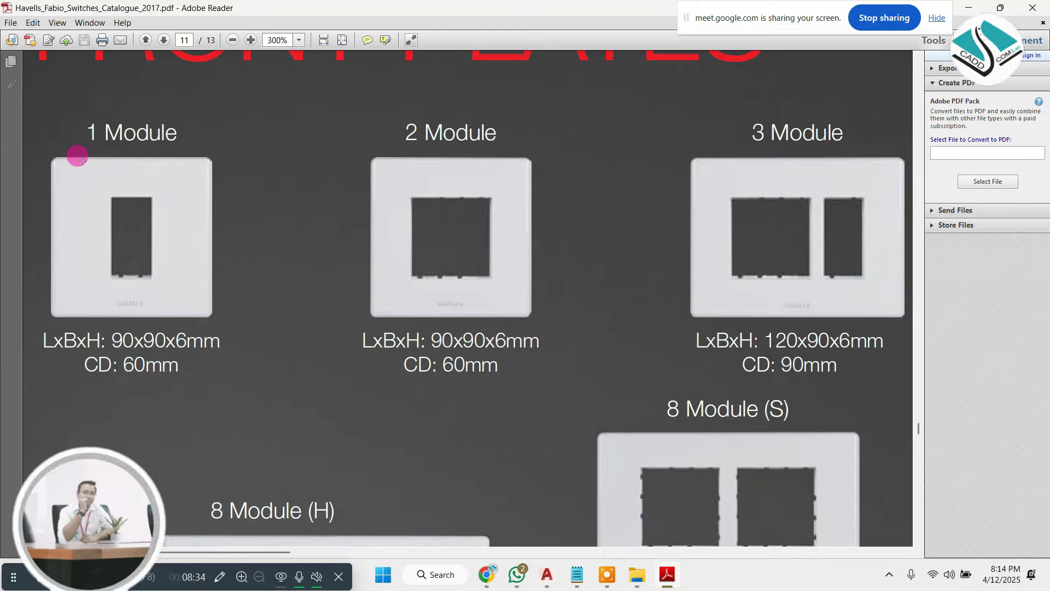
pyautogui.keyDown('ctrl'); pyautogui.scroll(-2, 394, 209); pyautogui.keyUp('ctrl')
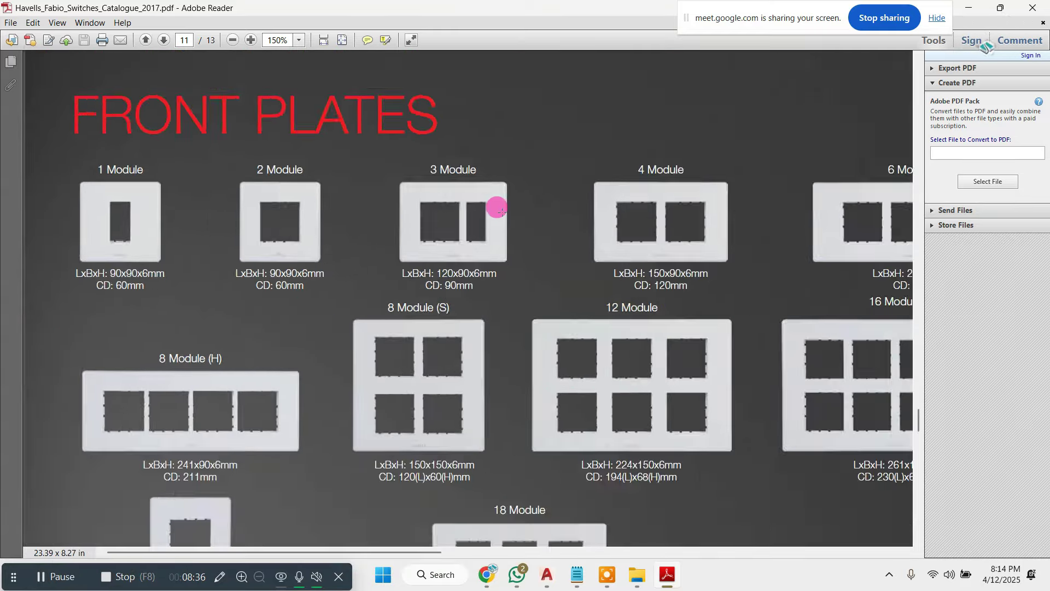
pyautogui.keyDown('ctrl'); pyautogui.scroll(3, 605, 208); pyautogui.keyUp('ctrl')
pyautogui.keyDown('ctrl'); pyautogui.scroll(-2, 645, 412); pyautogui.keyUp('ctrl')
pyautogui.keyDown('ctrl'); pyautogui.scroll(4, 610, 375); pyautogui.keyUp('ctrl')
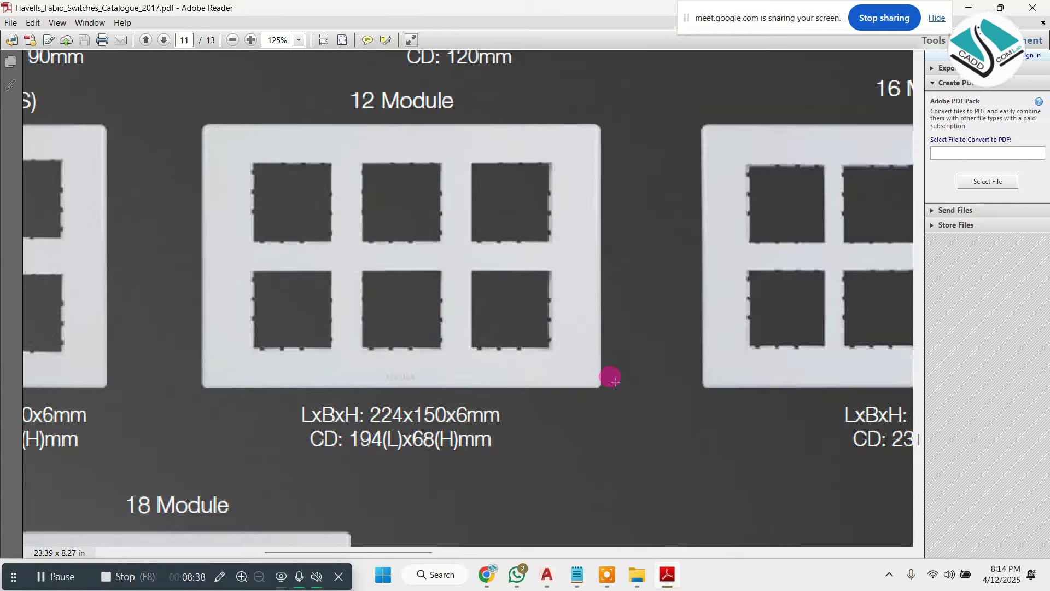
pyautogui.keyDown('ctrl'); pyautogui.scroll(-1, 555, 302); pyautogui.keyUp('ctrl')
pyautogui.keyDown('ctrl'); pyautogui.scroll(1, 555, 303); pyautogui.keyUp('ctrl')
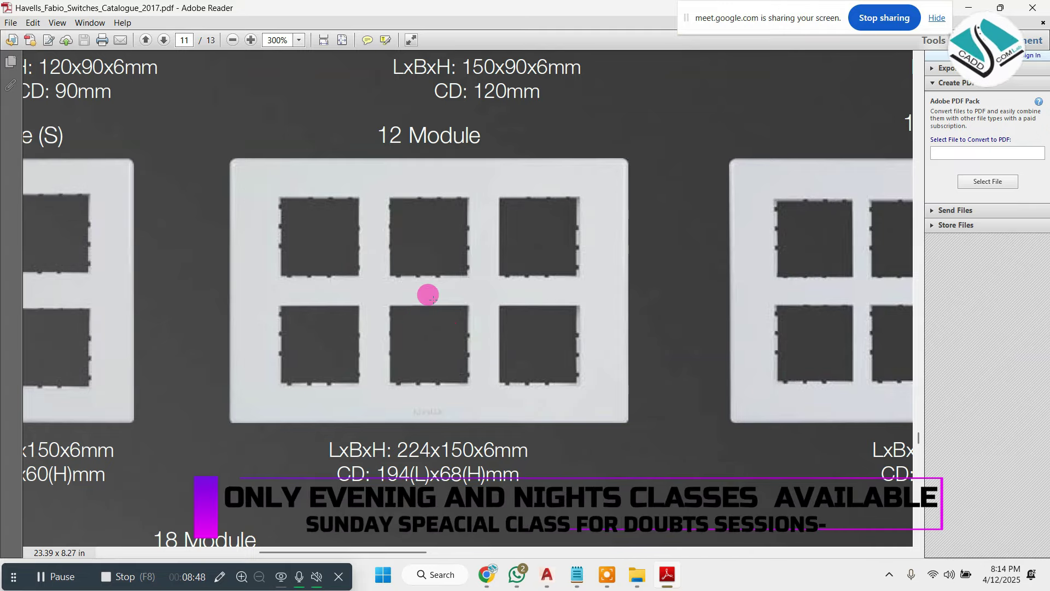
pyautogui.keyDown('ctrl'); pyautogui.scroll(-4, 348, 188); pyautogui.keyUp('ctrl')
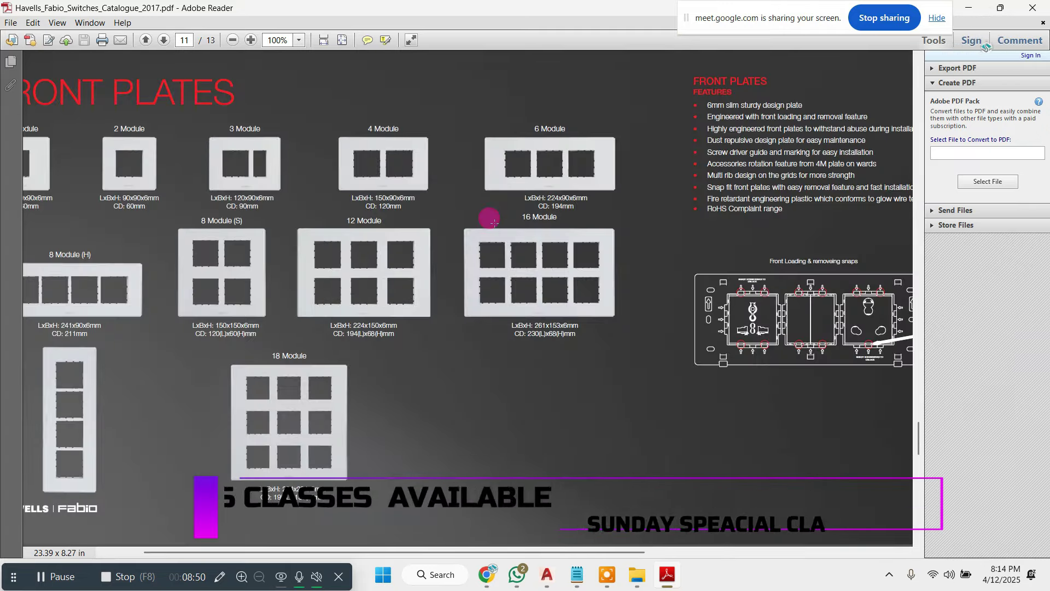
# - Examine the Hospitality Range page and its DND and MMR switch specifications
pyautogui.scroll(-5, 399, 227)
pyautogui.scroll(6, 409, 231)
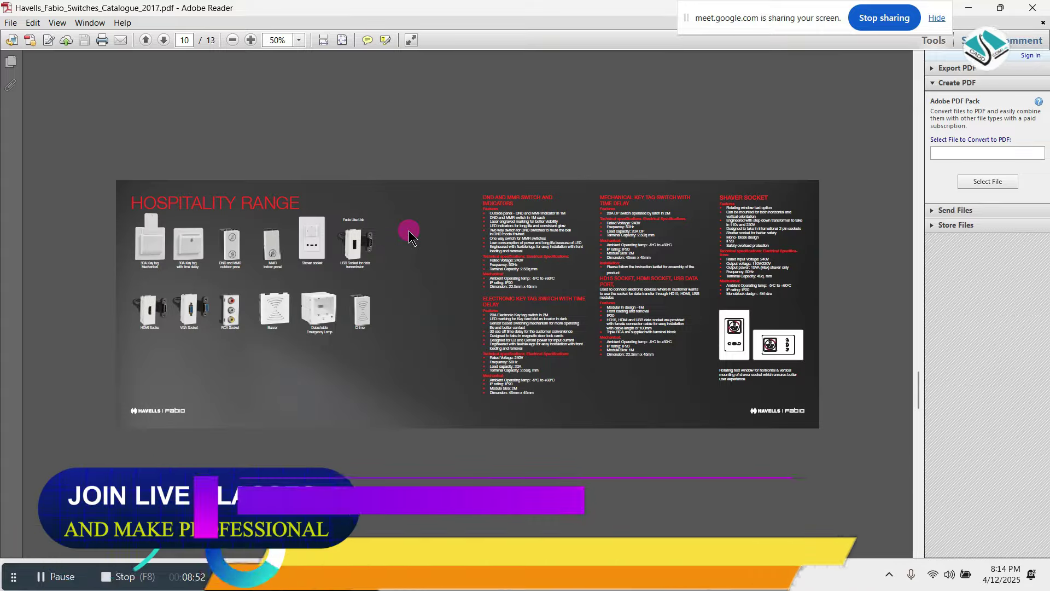
pyautogui.keyDown('ctrl'); pyautogui.scroll(3, 443, 221); pyautogui.keyUp('ctrl')
pyautogui.keyDown('ctrl'); pyautogui.scroll(2, 501, 104); pyautogui.keyUp('ctrl')
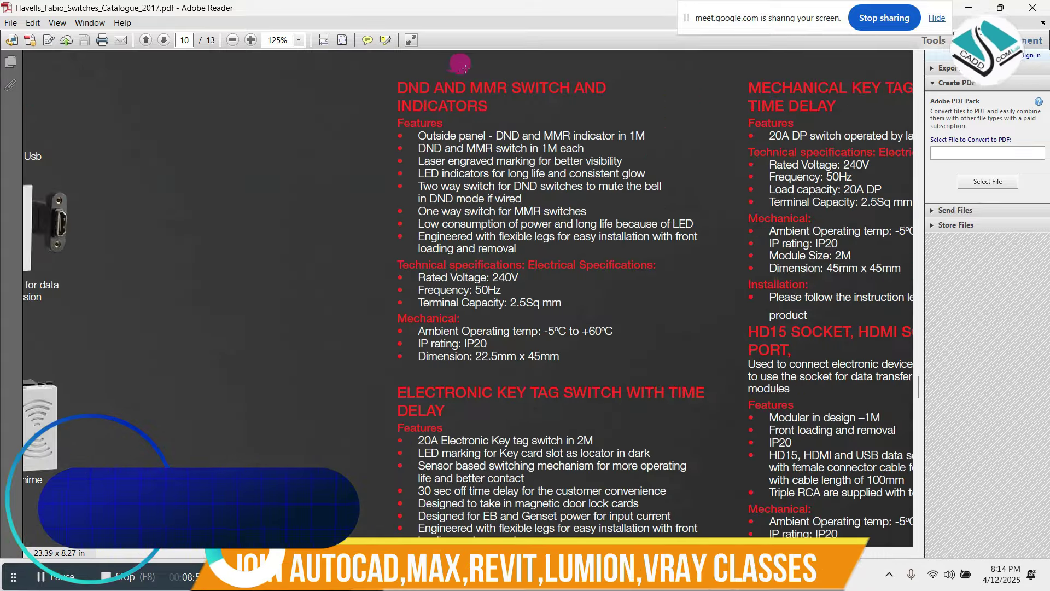
pyautogui.keyDown('ctrl'); pyautogui.scroll(-3, 549, 179); pyautogui.keyUp('ctrl')
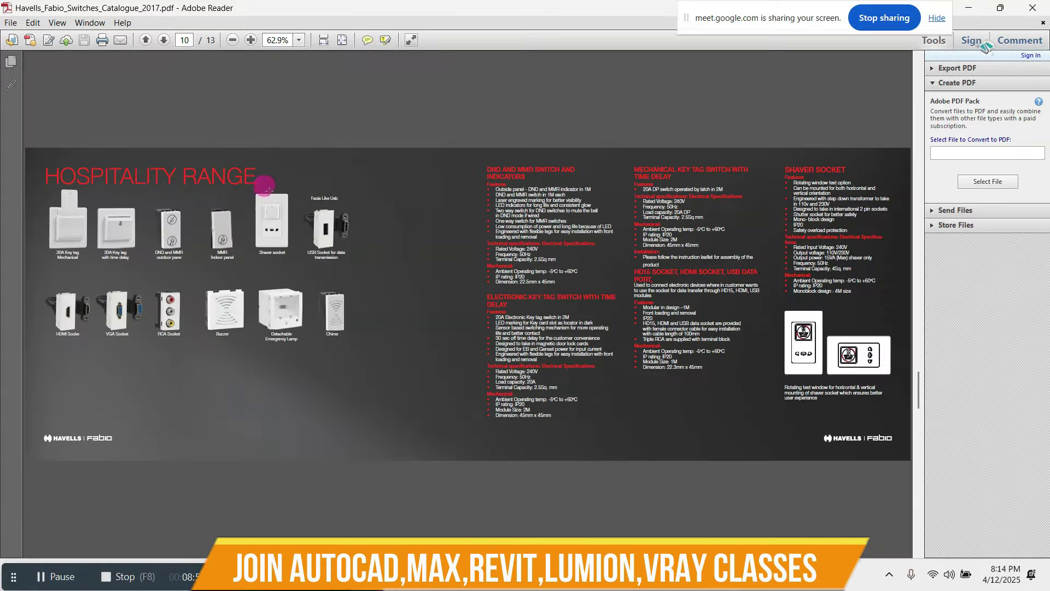
# - Browse back through the catalogue's switches and convenience pages and forward to manufacturing, ending on the Front Plates page
pyautogui.keyDown('ctrl'); pyautogui.scroll(3, 264, 186); pyautogui.keyUp('ctrl')
pyautogui.keyDown('ctrl'); pyautogui.scroll(-3, 368, 222); pyautogui.keyUp('ctrl')
pyautogui.scroll(10, 419, 224)
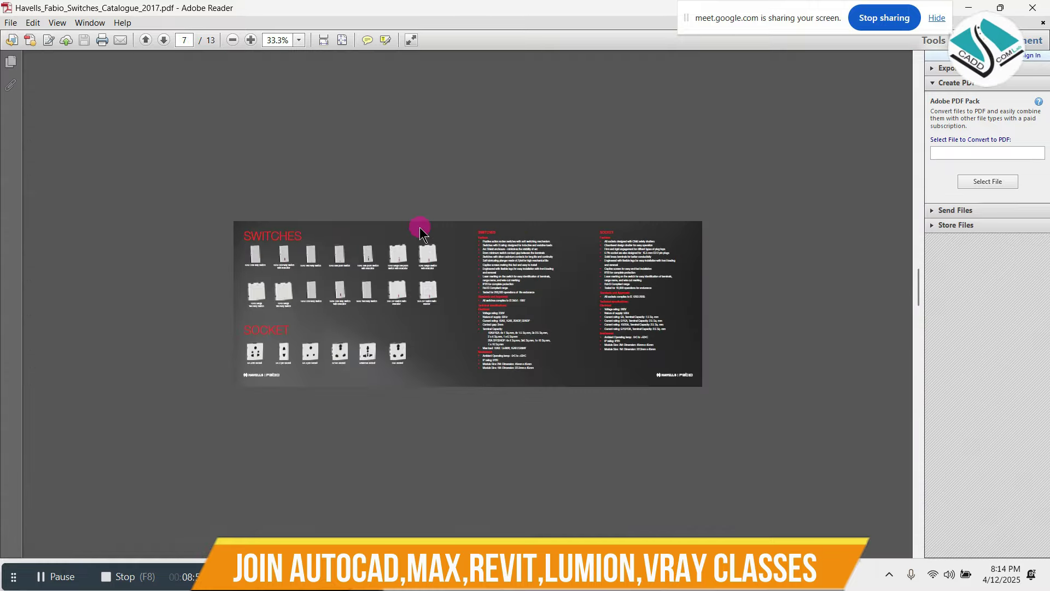
pyautogui.scroll(5, 484, 233)
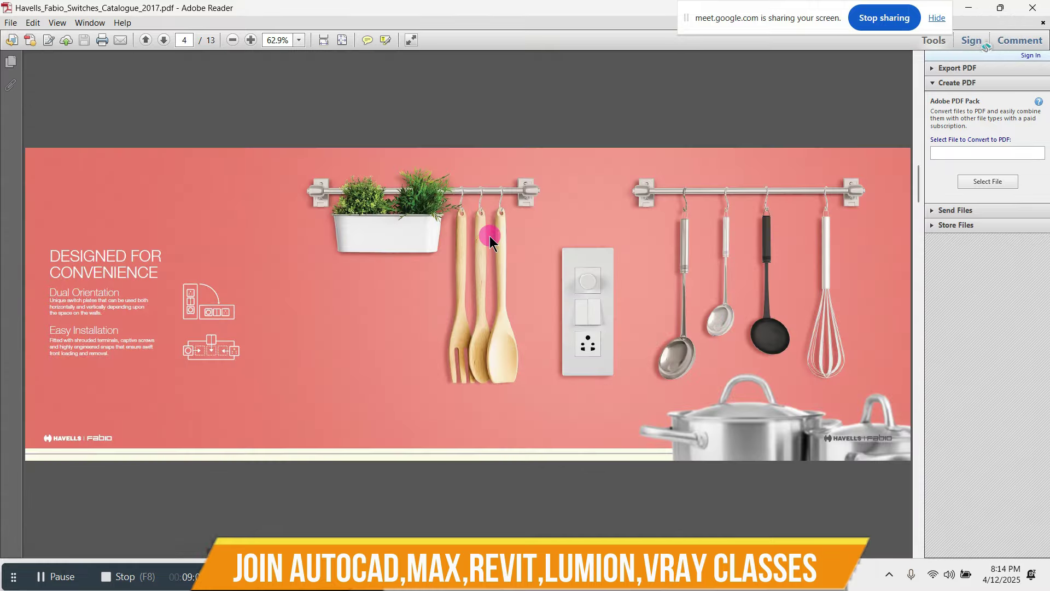
pyautogui.scroll(-20, 491, 239)
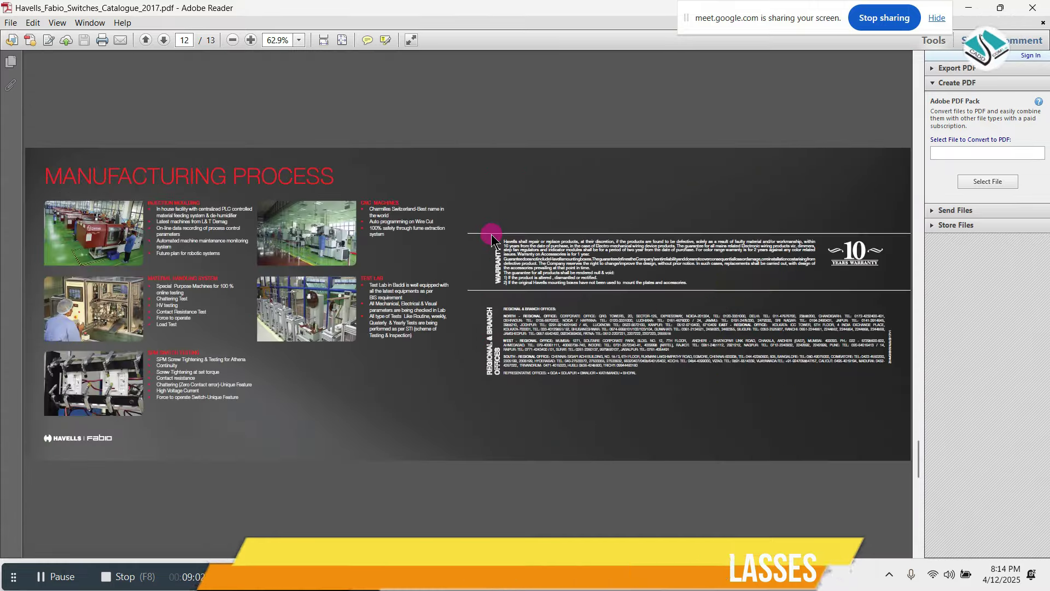
pyautogui.scroll(5, 484, 230)
# - Examine the front plate layouts and LxBxH and CD dimensions, including the 4, 6, 8, 12 and 16 Module plates
pyautogui.keyDown('ctrl'); pyautogui.scroll(3, 300, 202); pyautogui.keyUp('ctrl')
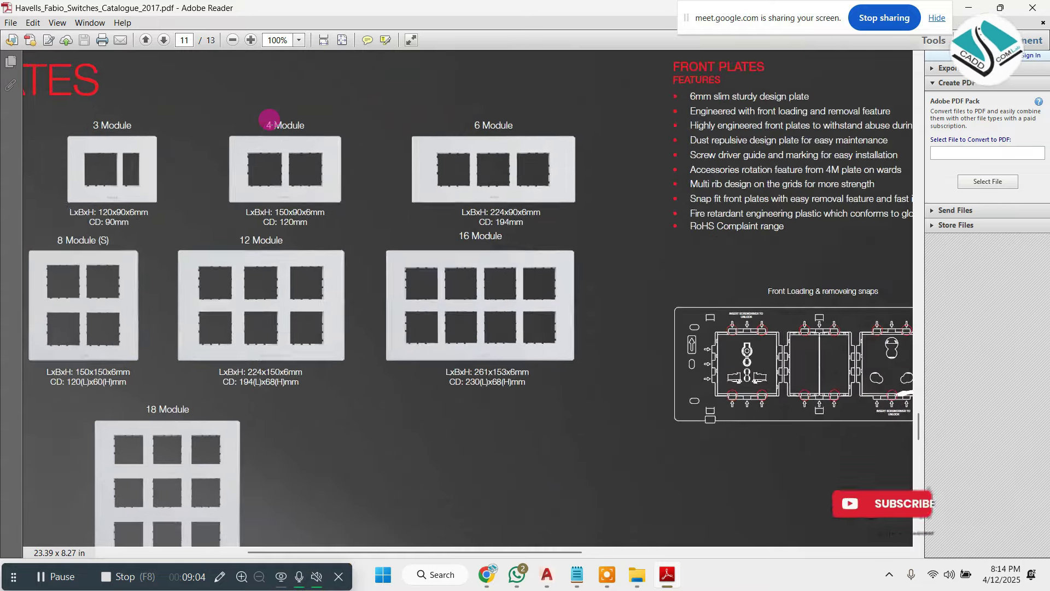
pyautogui.keyDown('ctrl'); pyautogui.scroll(3, 268, 119); pyautogui.keyUp('ctrl')
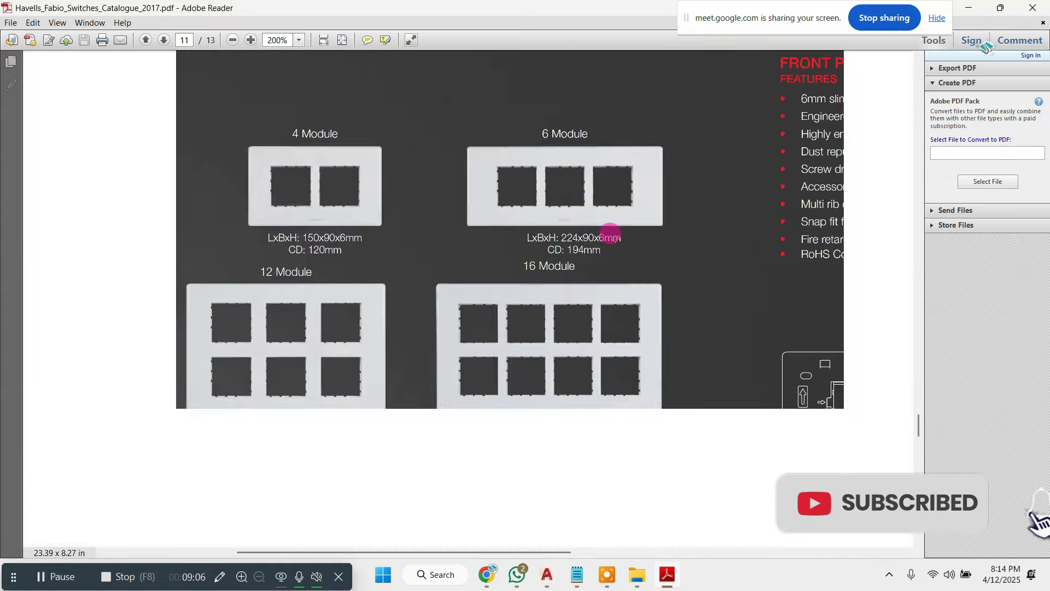
pyautogui.scroll(-1, 629, 328)
pyautogui.keyDown('ctrl'); pyautogui.scroll(2, 649, 436); pyautogui.keyUp('ctrl')
pyautogui.keyDown('ctrl'); pyautogui.scroll(-2, 551, 360); pyautogui.keyUp('ctrl')
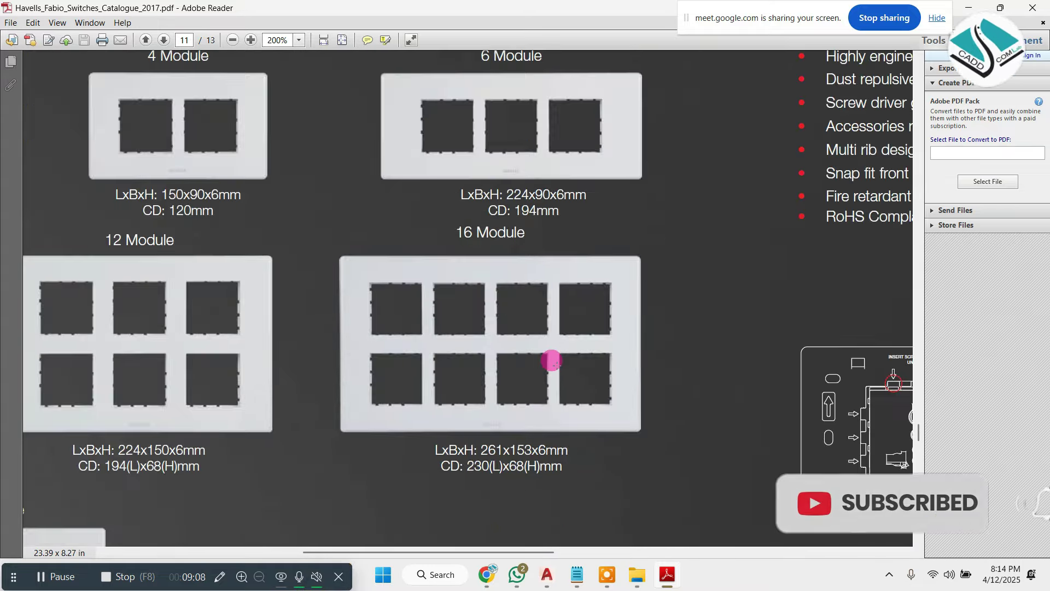
pyautogui.keyDown('ctrl'); pyautogui.scroll(-2, 551, 360); pyautogui.keyUp('ctrl')
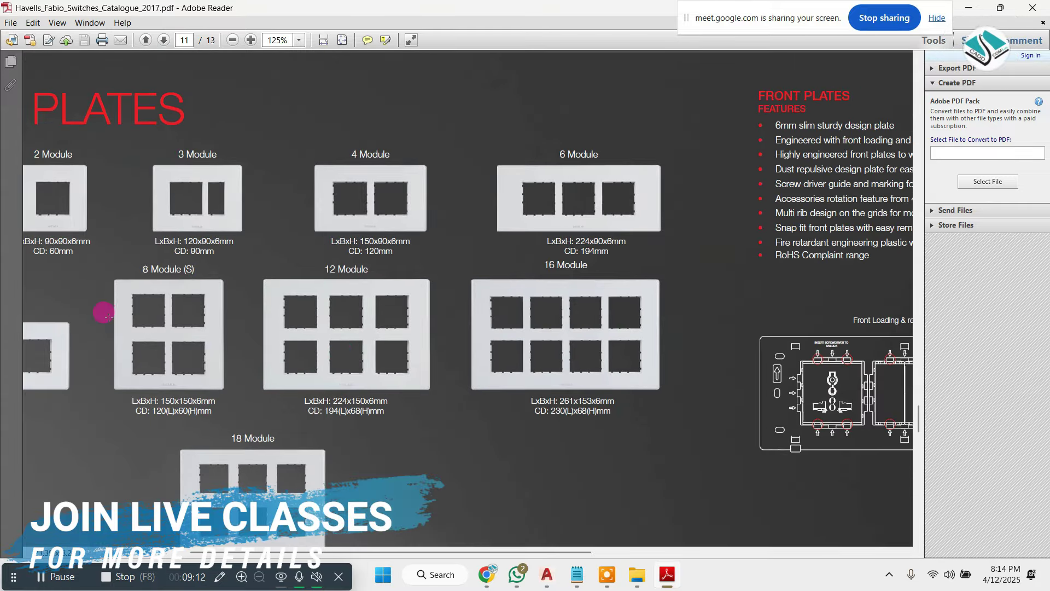
pyautogui.keyDown('ctrl'); pyautogui.scroll(3, 96, 311); pyautogui.keyUp('ctrl')
pyautogui.keyDown('ctrl'); pyautogui.scroll(-4, 282, 312); pyautogui.keyUp('ctrl')
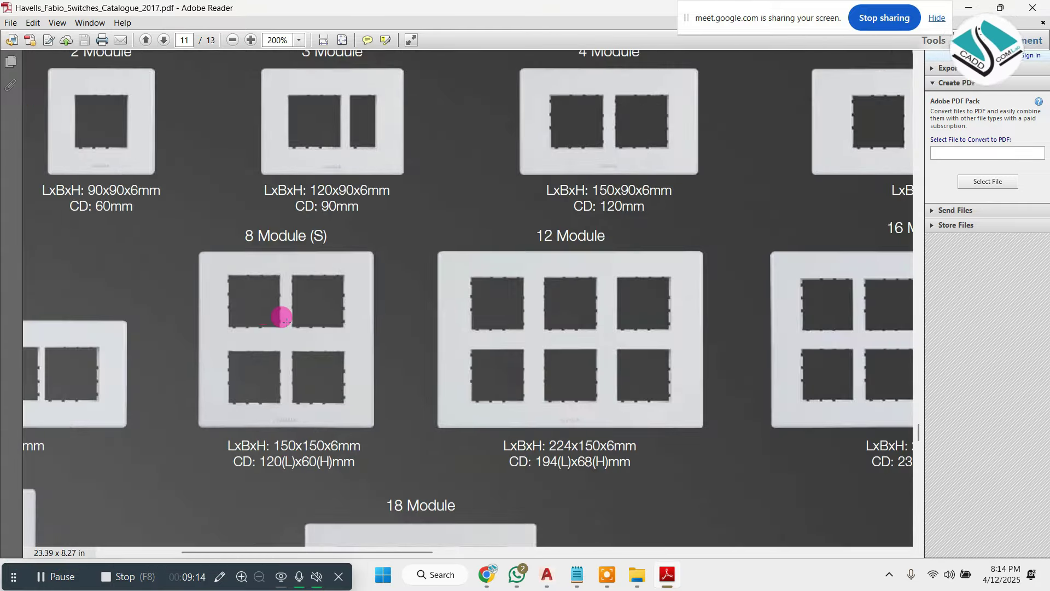
pyautogui.keyDown('ctrl'); pyautogui.scroll(2, 35, 180); pyautogui.keyUp('ctrl')
pyautogui.keyDown('ctrl'); pyautogui.scroll(-2, 115, 172); pyautogui.keyUp('ctrl')
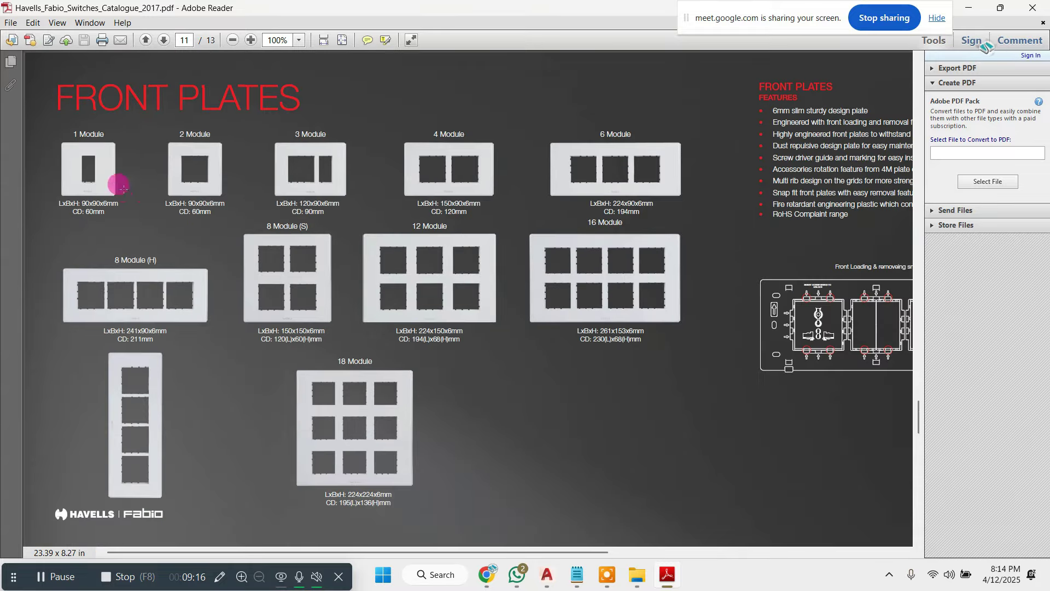
pyautogui.keyDown('ctrl'); pyautogui.scroll(3, 42, 155); pyautogui.keyUp('ctrl')
pyautogui.keyDown('ctrl'); pyautogui.scroll(-4, 344, 187); pyautogui.keyUp('ctrl')
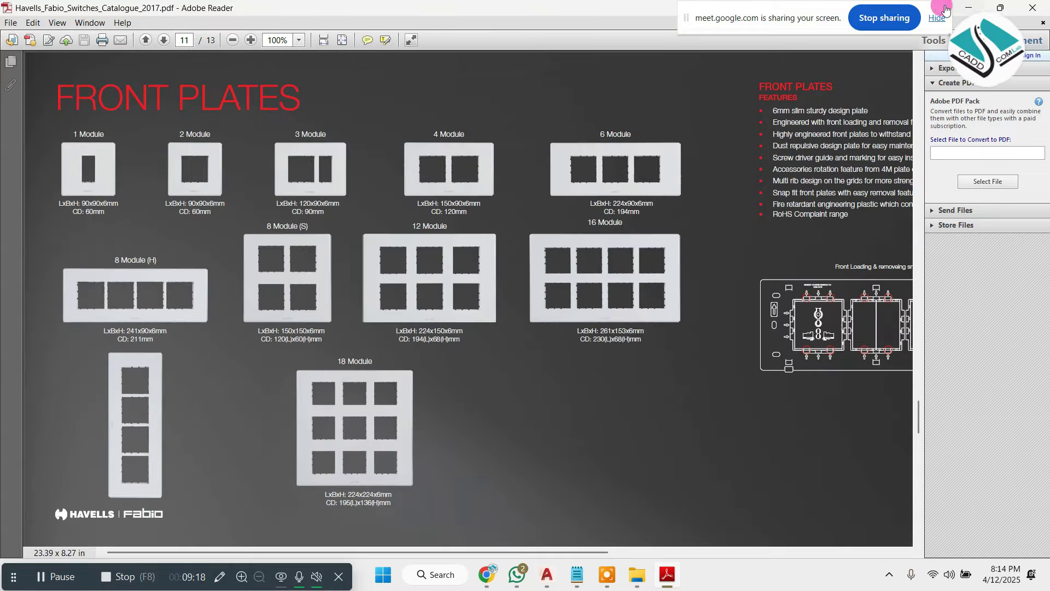
# - Close the catalogue, switch back to the AutoCAD drawing and review the SB-1 to SB-10 switchboard details and plate size notes
pyautogui.click(1040, 7)
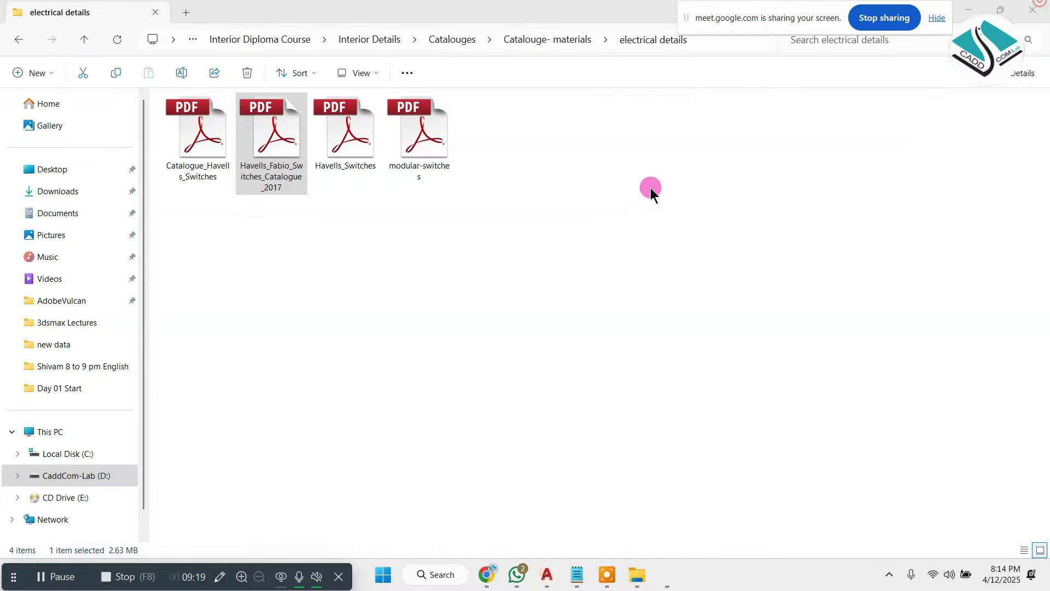
pyautogui.click(966, 11)
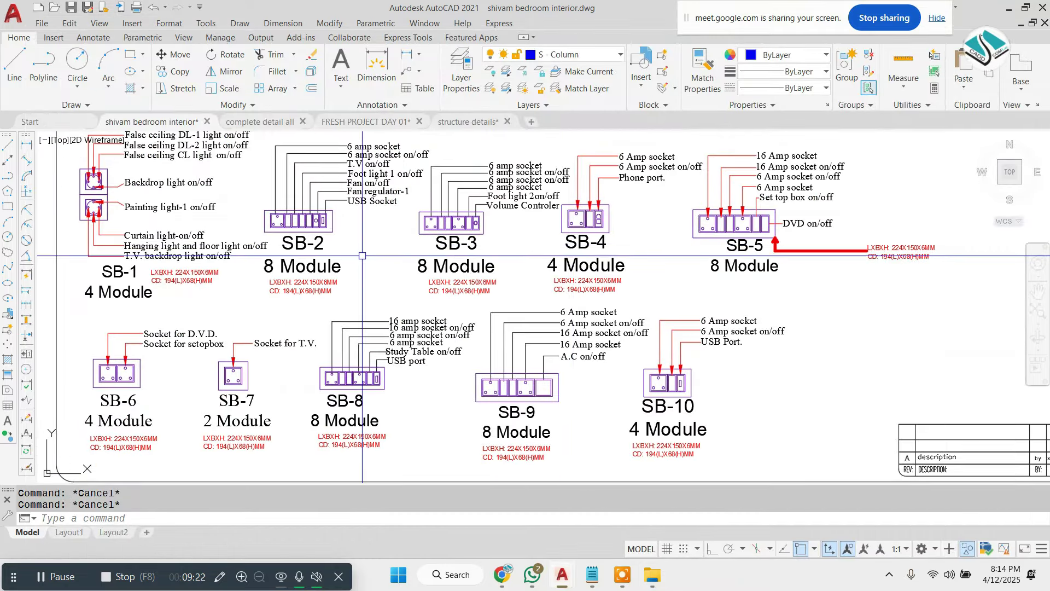
pyautogui.moveTo(362, 255); pyautogui.dragTo(394, 264, button='middle')
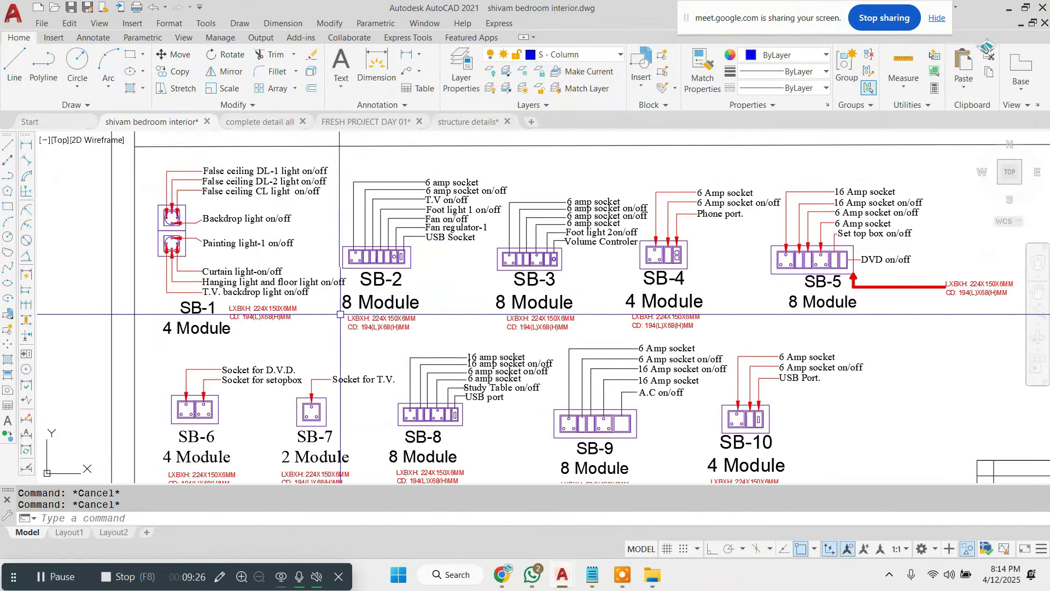
pyautogui.moveTo(341, 315)
pyautogui.mouseDown(button='middle')
pyautogui.moveTo(334, 295)
pyautogui.moveTo(247, 328)
pyautogui.mouseUp(button='middle')
pyautogui.moveTo(448, 295); pyautogui.dragTo(446, 284, button='middle')
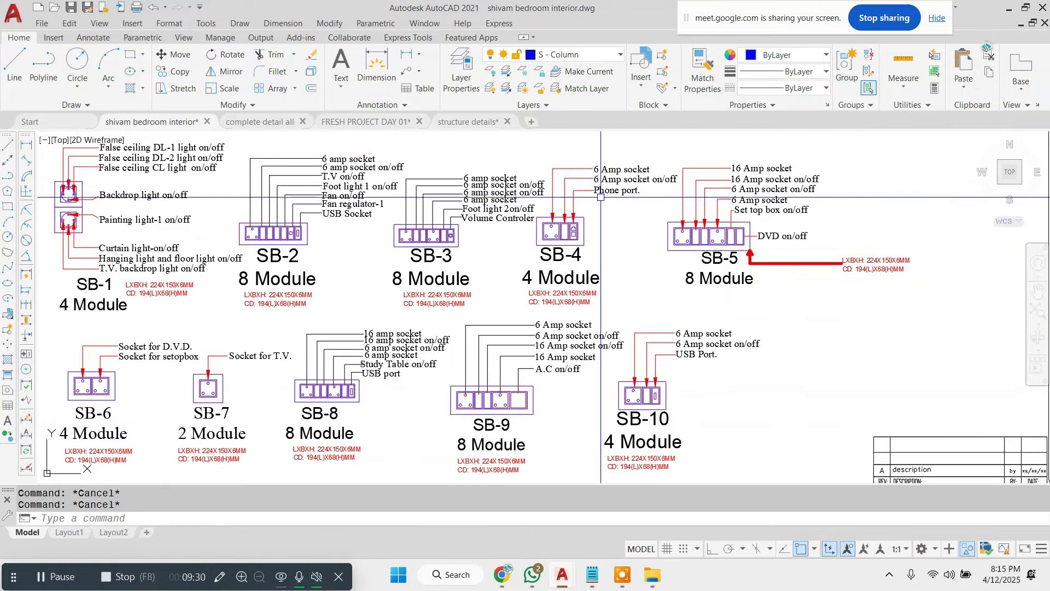
pyautogui.scroll(2, 749, 221)
pyautogui.moveTo(667, 248); pyautogui.dragTo(542, 292, button='middle')
pyautogui.scroll(-5, 542, 292)
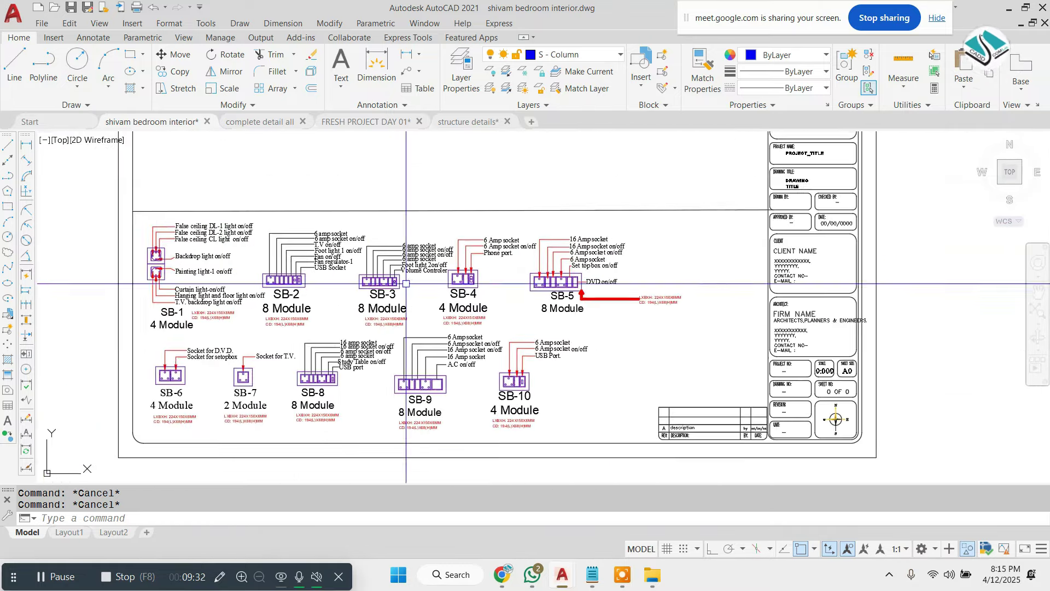
pyautogui.scroll(5, 42, 344)
pyautogui.scroll(-2, 408, 360)
pyautogui.moveTo(408, 360); pyautogui.dragTo(370, 254, button='middle')
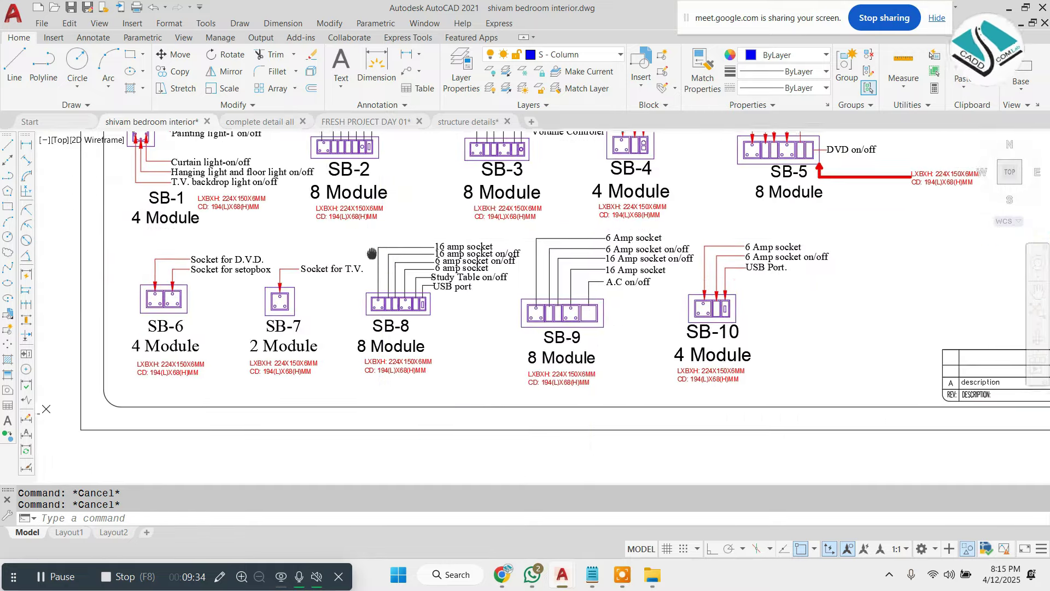
pyautogui.moveTo(628, 265); pyautogui.dragTo(495, 296, button='middle')
# - Inspect the circled switchboard below the TV and its height dimension in Elevation C
pyautogui.scroll(-5, 499, 302)
pyautogui.moveTo(476, 216); pyautogui.dragTo(458, 268, button='middle')
pyautogui.scroll(9, 403, 235)
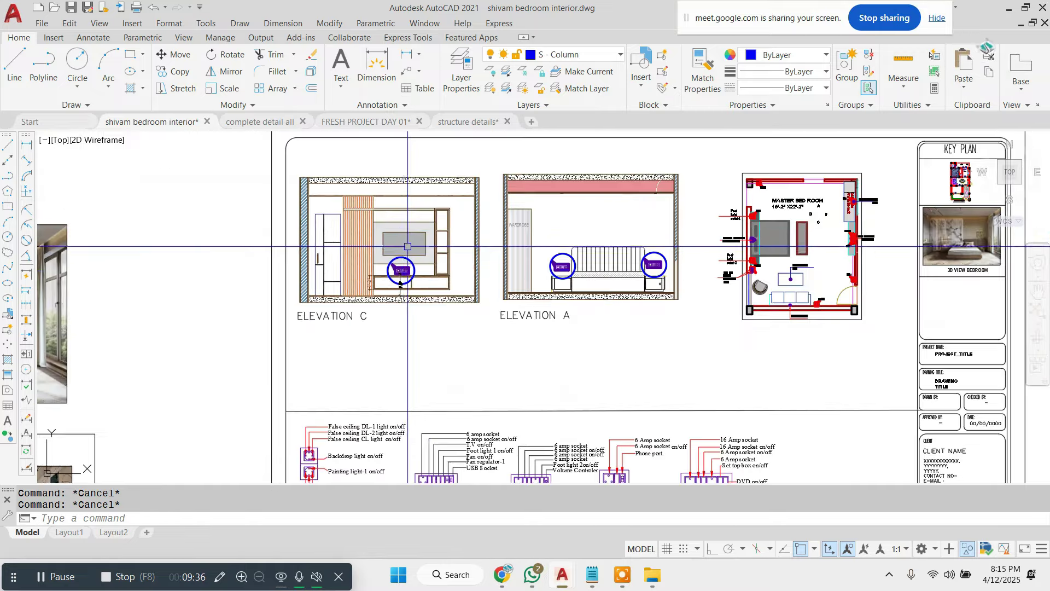
pyautogui.scroll(3, 447, 270)
pyautogui.scroll(-2, 447, 270)
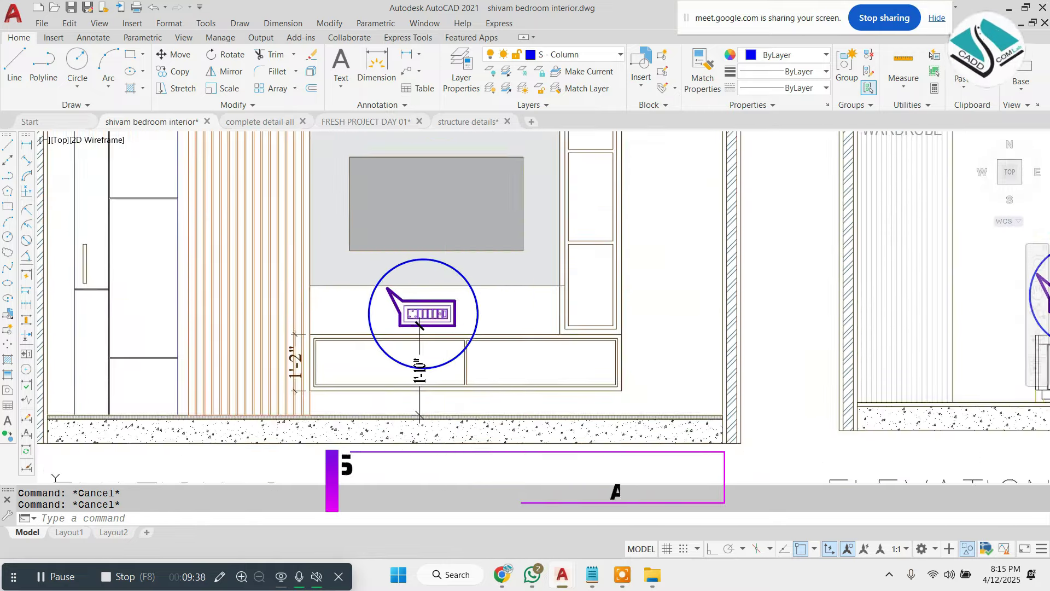
pyautogui.scroll(-2, 448, 310)
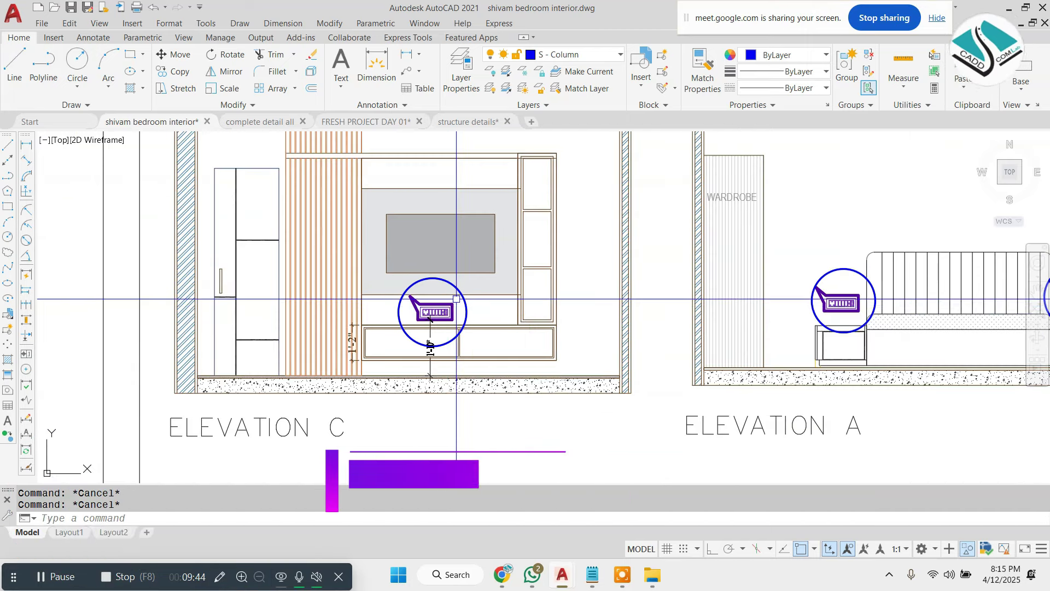
# - Inspect the two circled switchboards above the bedside tables in Elevation A
pyautogui.moveTo(720, 299); pyautogui.dragTo(508, 295, button='middle')
pyautogui.scroll(5, 743, 312)
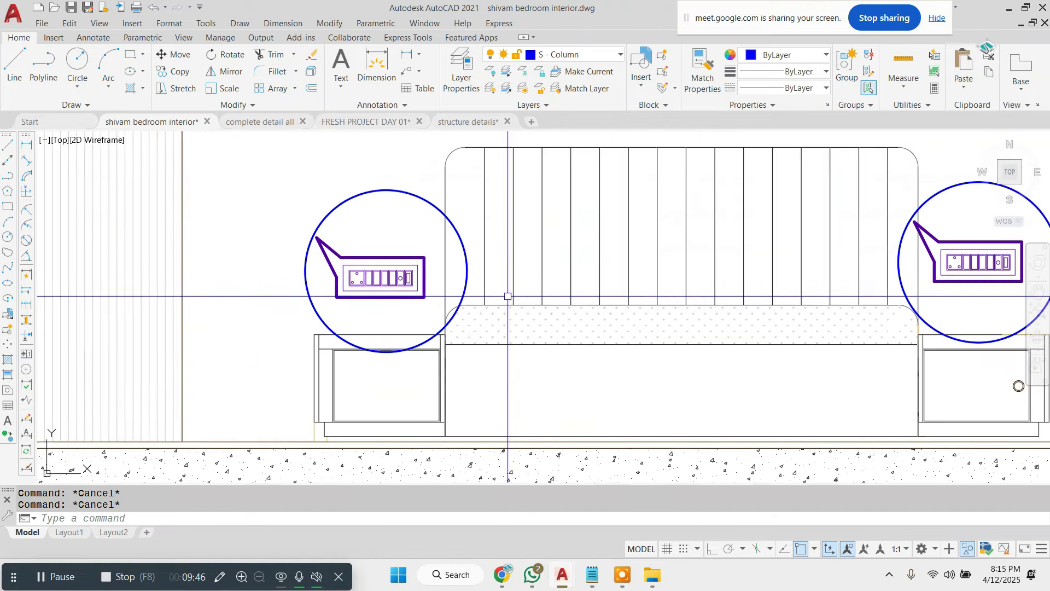
pyautogui.moveTo(615, 300); pyautogui.dragTo(431, 312, button='middle')
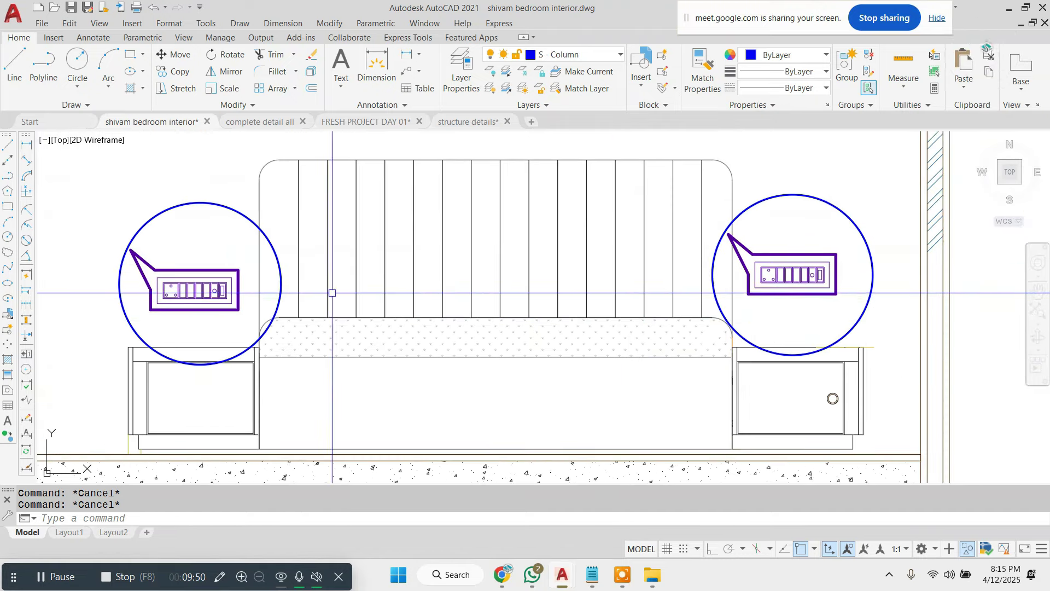
pyautogui.moveTo(250, 289); pyautogui.dragTo(401, 253, button='middle')
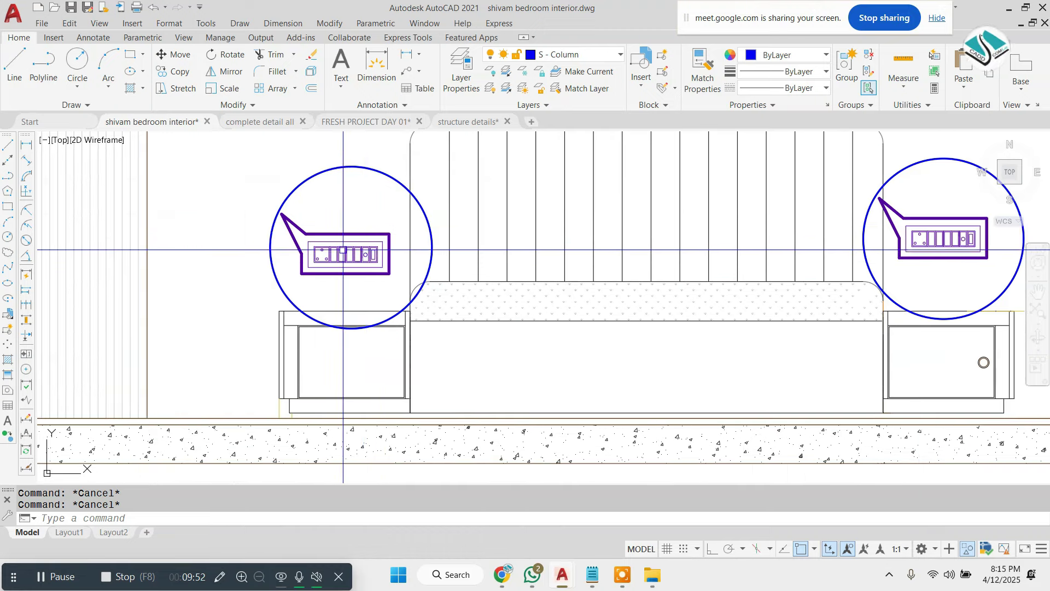
pyautogui.moveTo(754, 251); pyautogui.dragTo(606, 257, button='middle')
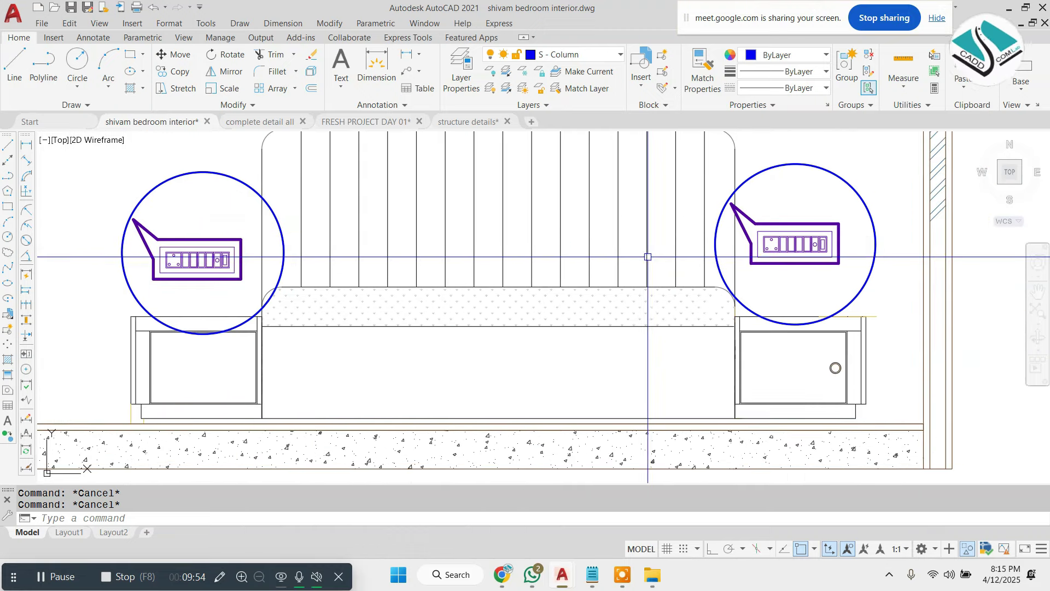
# - Add a vertical linear dimension from the floor line to the underside of the wardrobe-side bedside switchboard in Elevation A
pyautogui.click(283, 23)
pyautogui.click(301, 63)
pyautogui.moveTo(203, 422); pyautogui.dragTo(334, 393, button='middle')
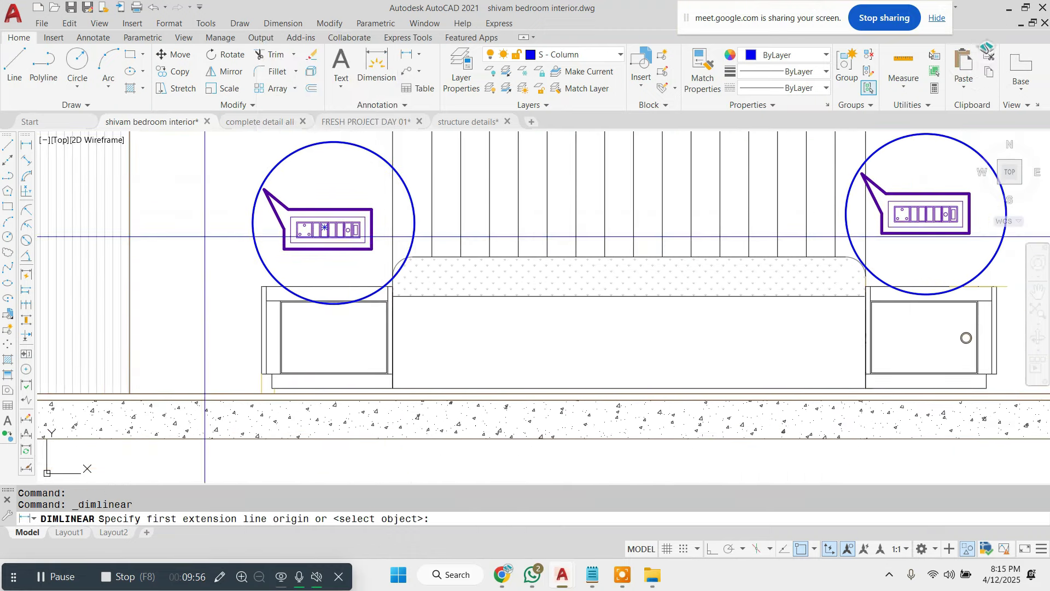
pyautogui.click(332, 394)
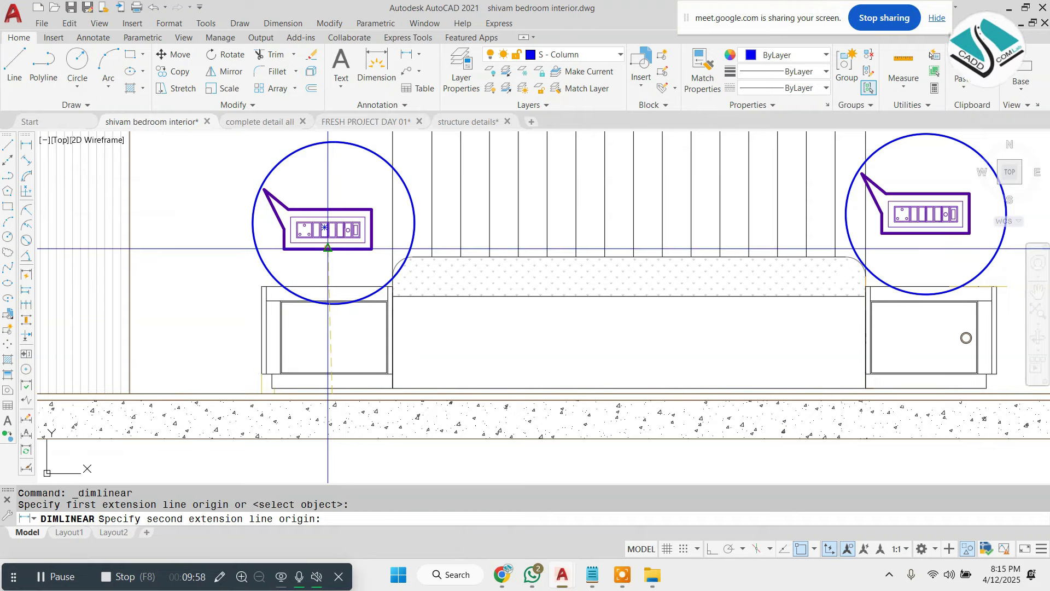
pyautogui.click(328, 248)
pyautogui.click(222, 306)
pyautogui.scroll(-5, 347, 315)
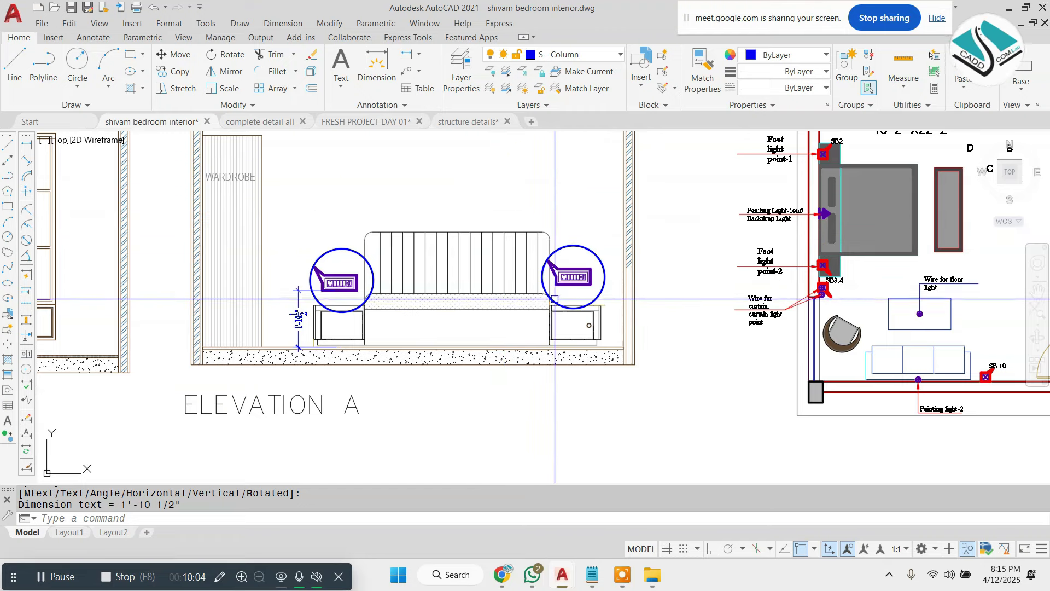
pyautogui.press('Escape')
pyautogui.press('Escape')
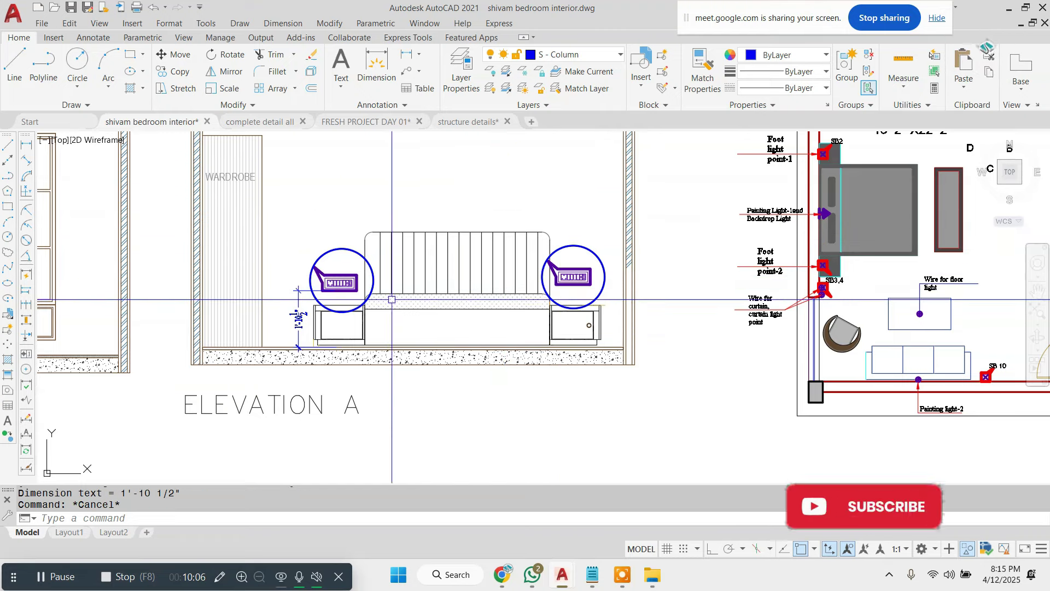
# - Compare the switchboard positions and mounting height dimensions in Elevation A and Elevation C
pyautogui.scroll(2, 298, 311)
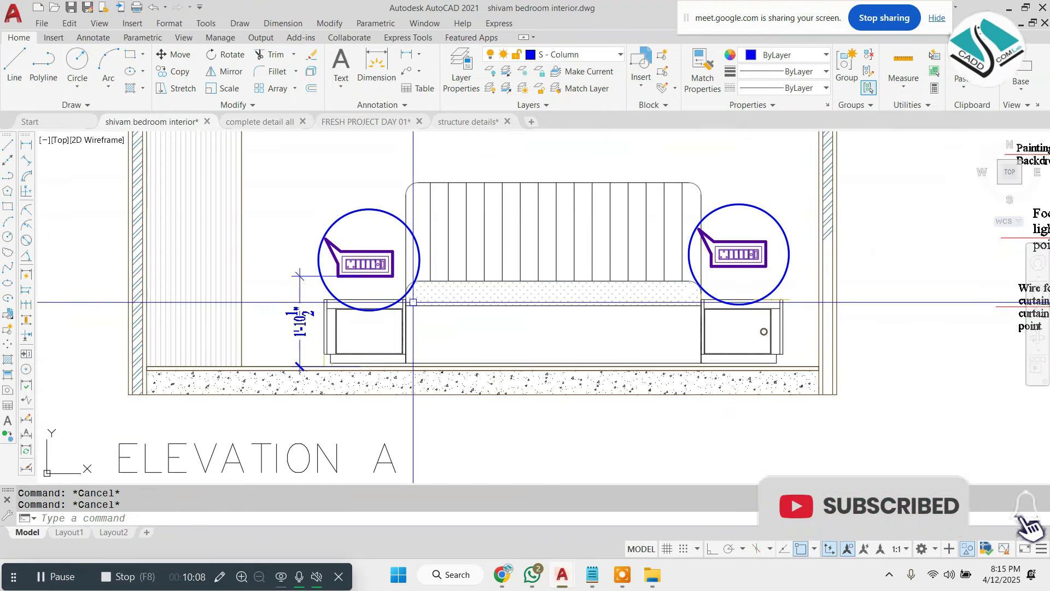
pyautogui.scroll(2, 379, 255)
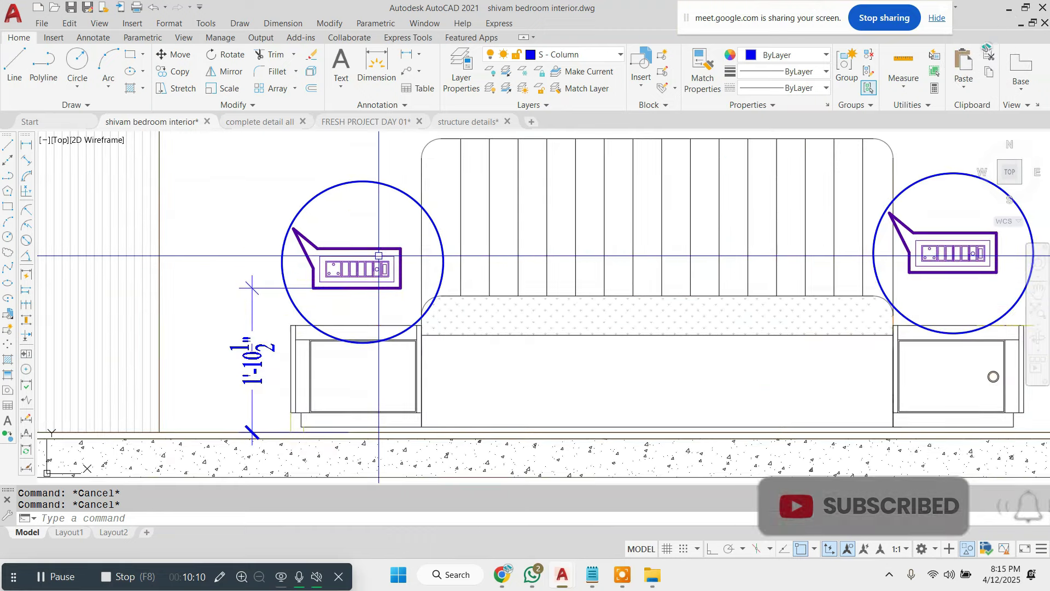
pyautogui.scroll(-2, 379, 255)
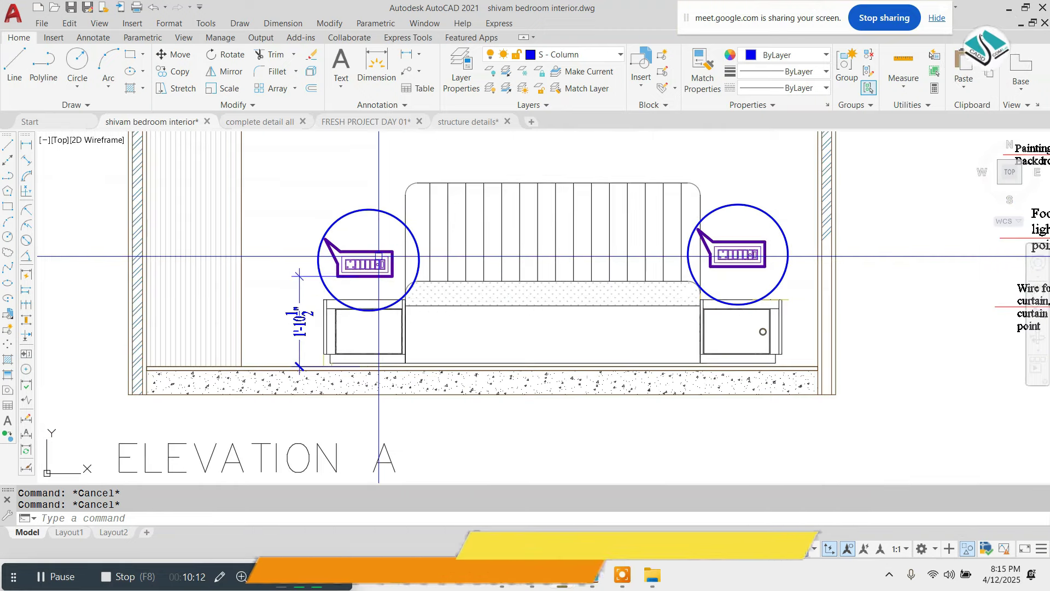
pyautogui.scroll(2, 416, 251)
pyautogui.scroll(-2, 553, 293)
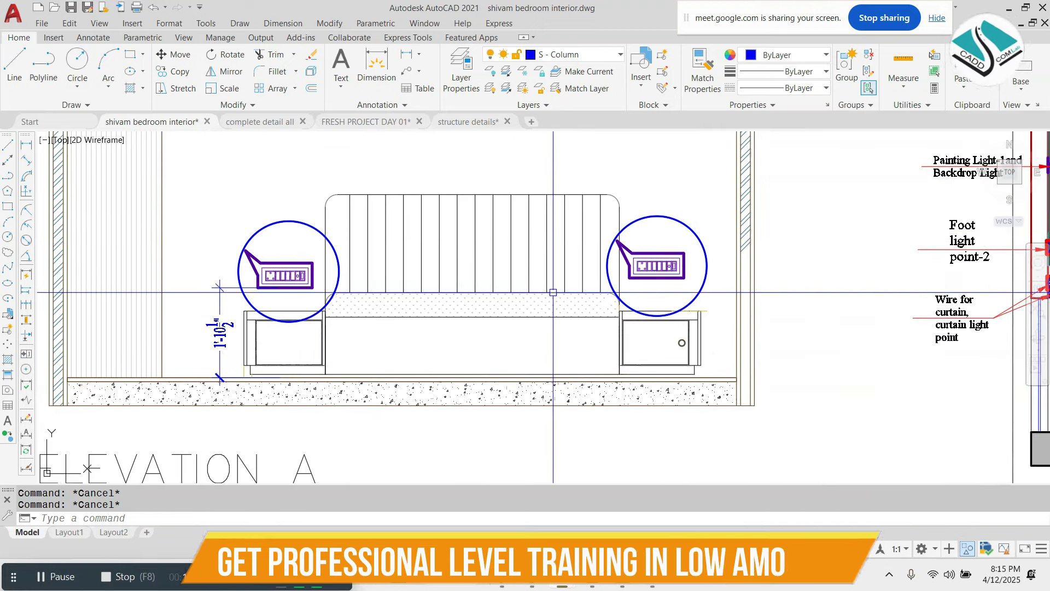
pyautogui.scroll(-4, 556, 290)
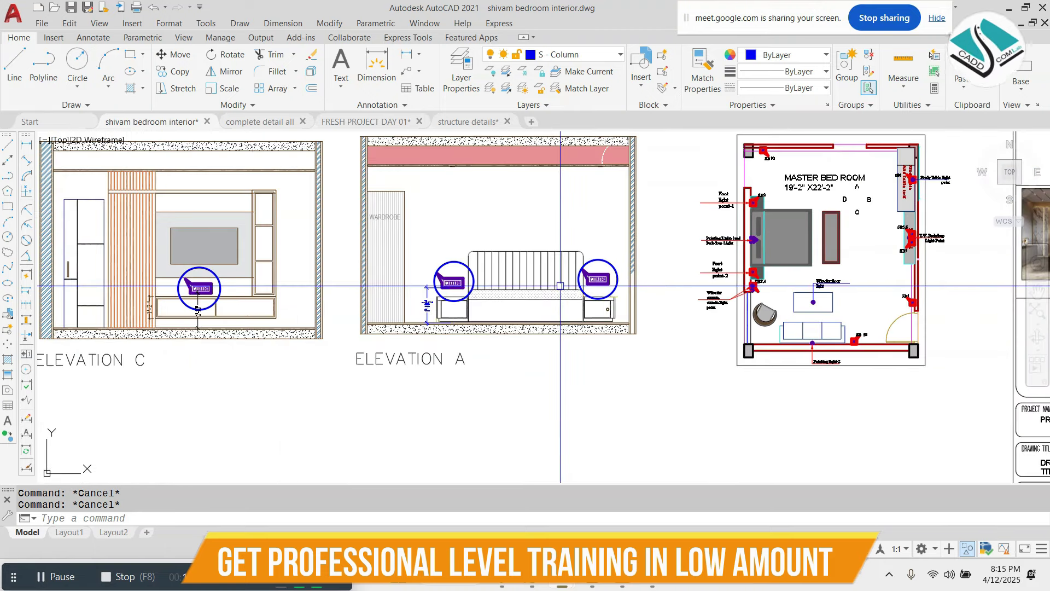
pyautogui.moveTo(429, 295); pyautogui.dragTo(500, 295, button='middle')
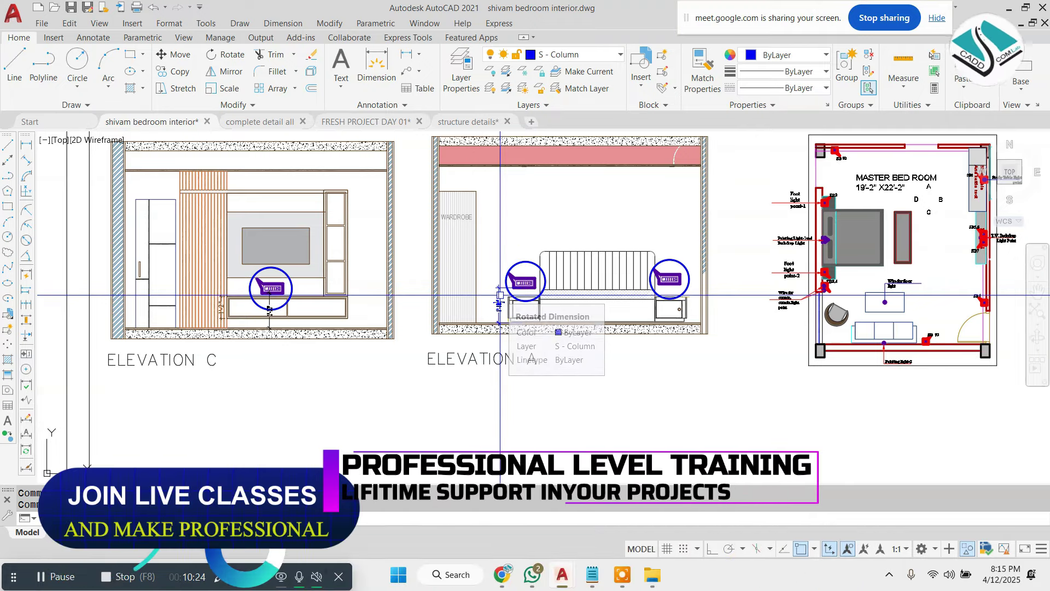
pyautogui.moveTo(500, 295); pyautogui.dragTo(702, 303, button='middle')
pyautogui.scroll(2, 498, 299)
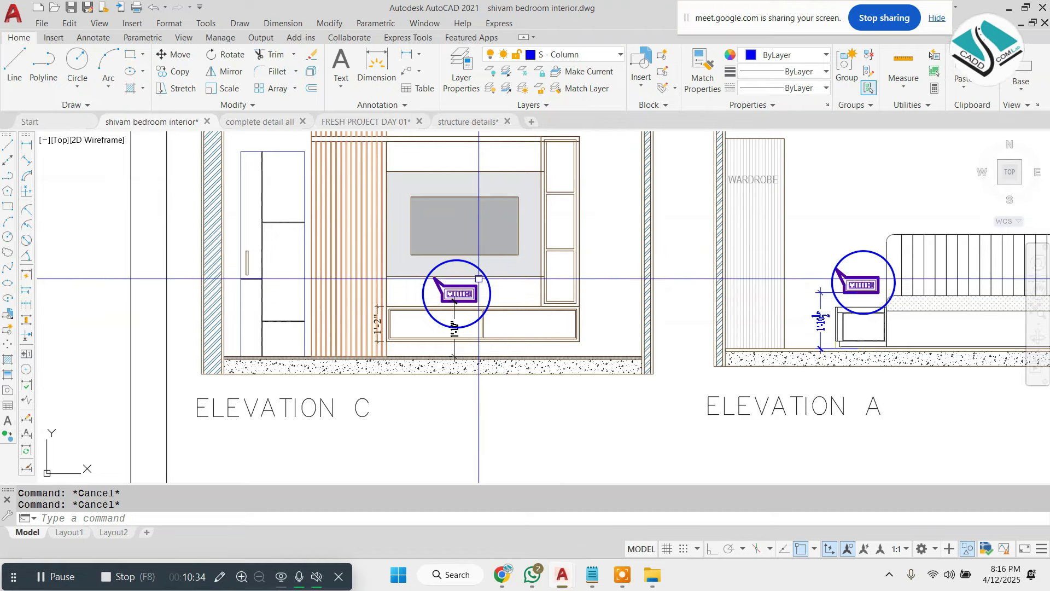
pyautogui.scroll(-2, 478, 279)
pyautogui.moveTo(478, 279); pyautogui.dragTo(202, 307, button='middle')
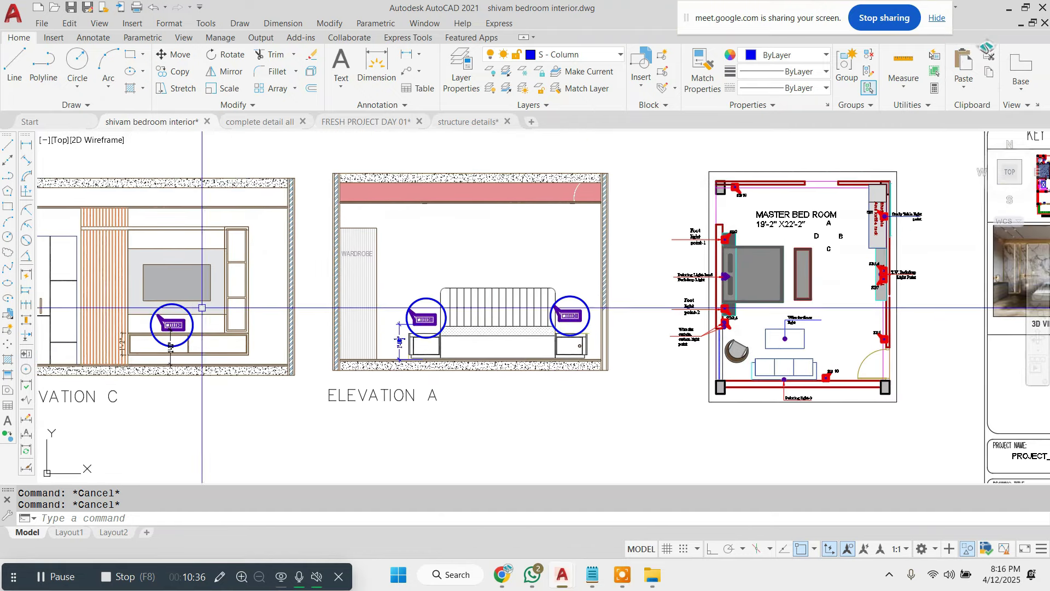
pyautogui.moveTo(442, 277)
pyautogui.mouseDown(button='middle')
pyautogui.moveTo(430, 294)
pyautogui.moveTo(439, 274)
pyautogui.mouseUp(button='middle')
pyautogui.scroll(2, 442, 273)
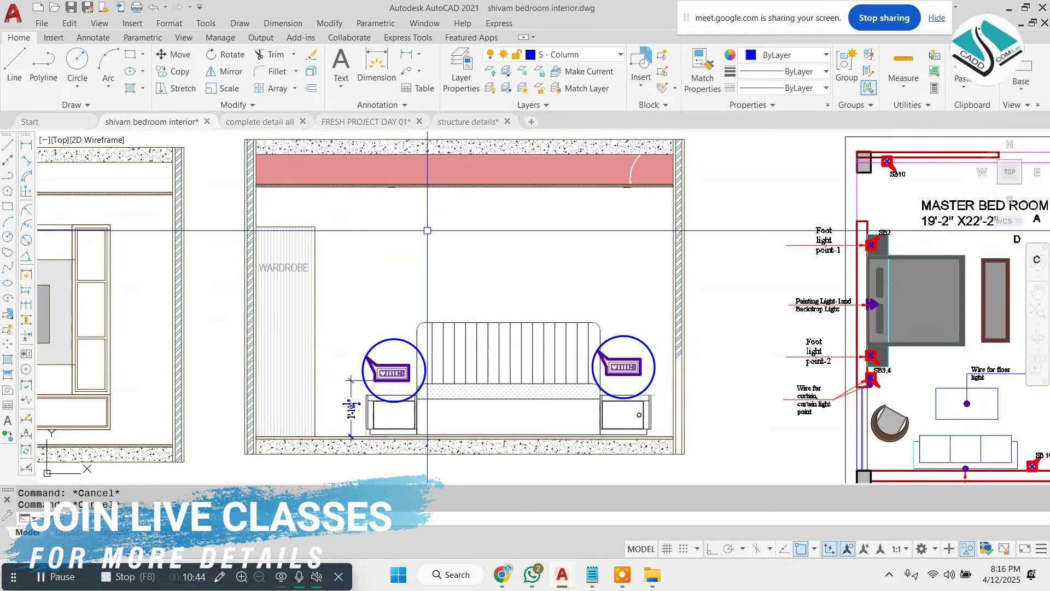
pyautogui.scroll(-2, 427, 230)
pyautogui.scroll(2, 427, 230)
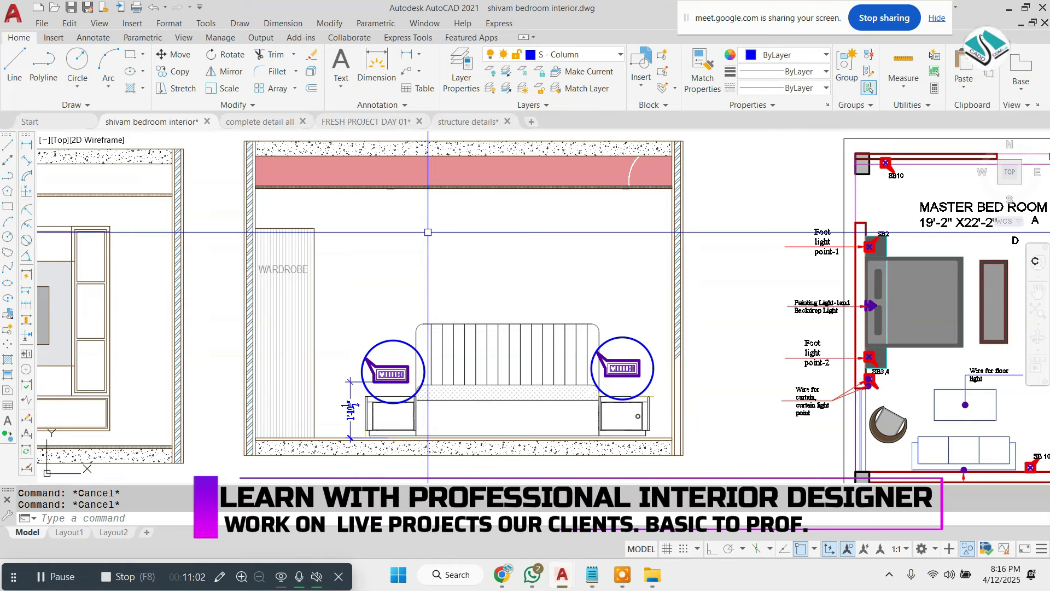
# - Move the complete switchboard detail sheet, with its elevations and title block, into the empty space beside the Electrical Floor Plan sheet
pyautogui.scroll(-8, 504, 285)
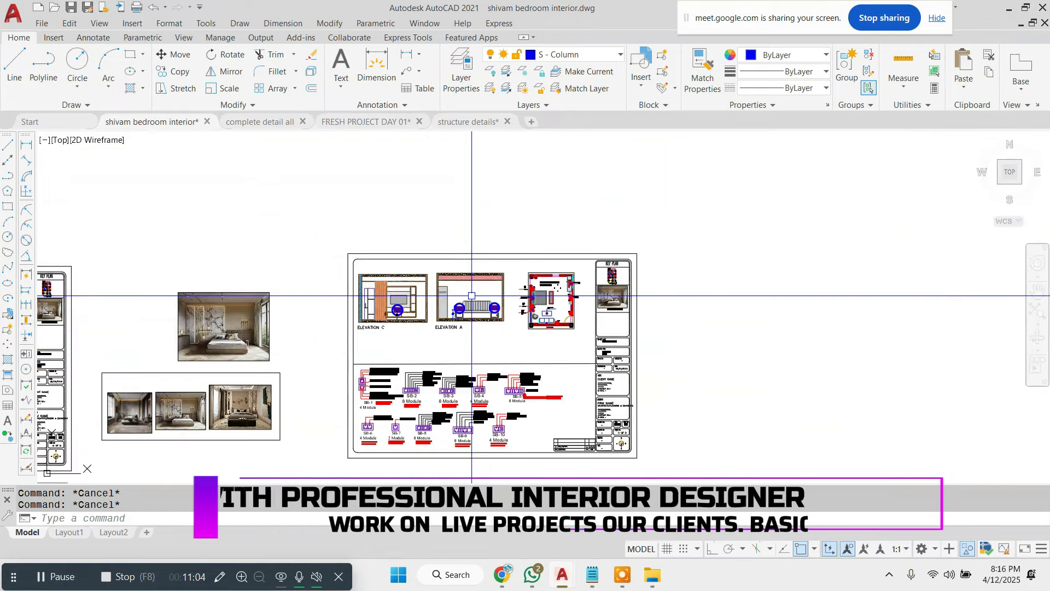
pyautogui.click(737, 212)
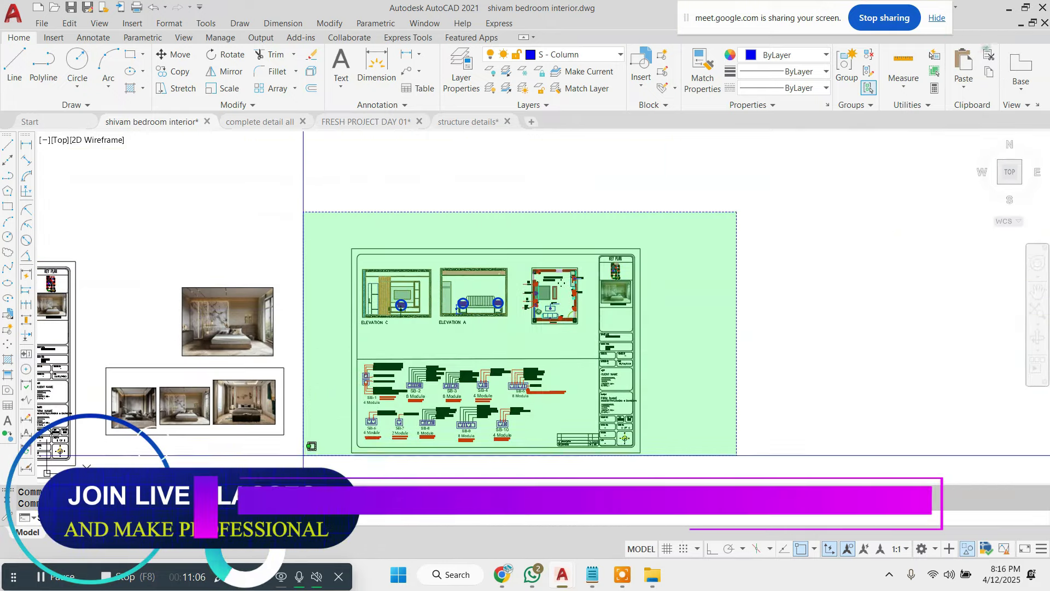
pyautogui.click(318, 466)
pyautogui.write('m')
pyautogui.press('Return')
pyautogui.click(415, 307)
pyautogui.scroll(3, 547, 273)
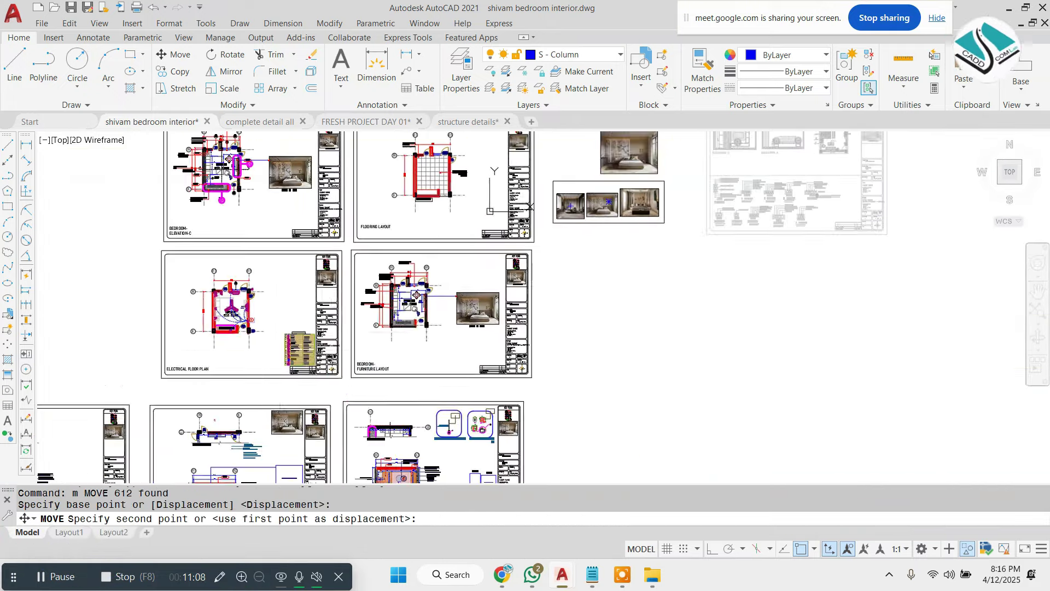
pyautogui.scroll(-2, 296, 363)
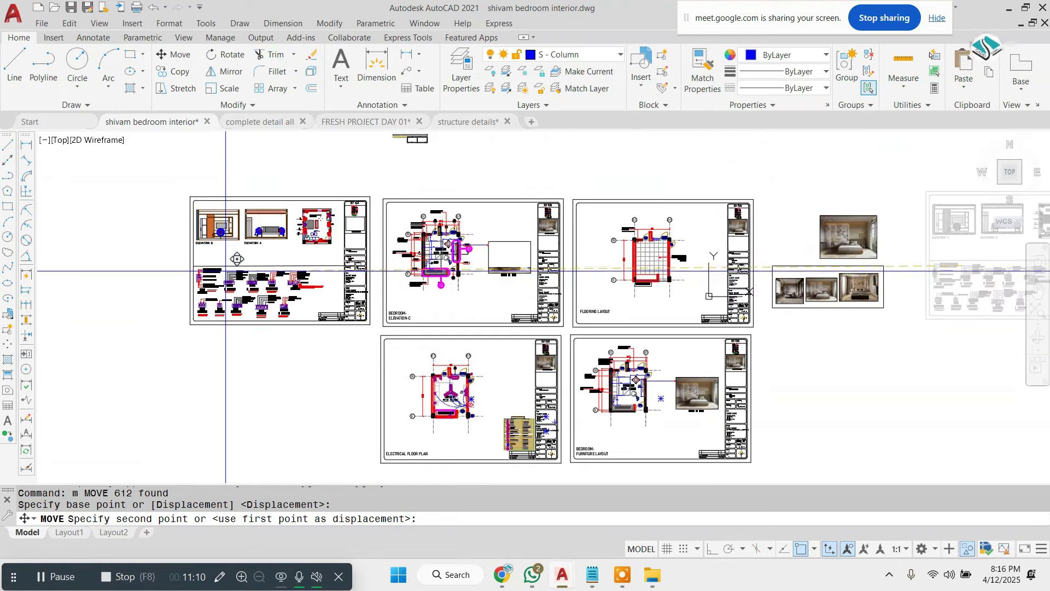
pyautogui.moveTo(485, 252)
pyautogui.mouseDown(button='middle')
pyautogui.moveTo(233, 306)
pyautogui.moveTo(292, 216)
pyautogui.mouseUp(button='middle')
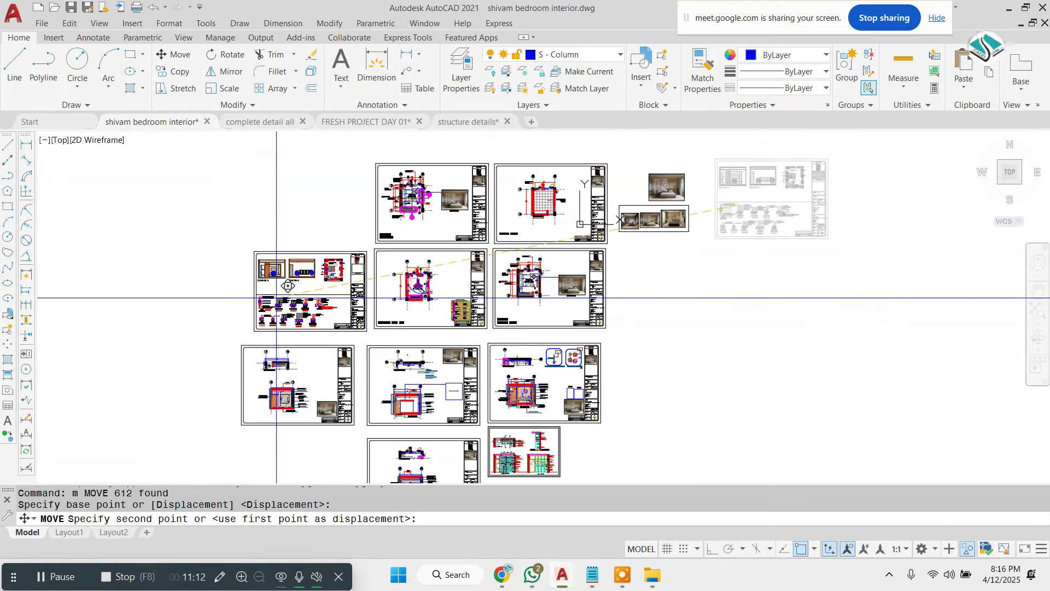
pyautogui.click(276, 298)
pyautogui.scroll(5, 276, 298)
pyautogui.scroll(-5, 296, 285)
pyautogui.scroll(6, 316, 267)
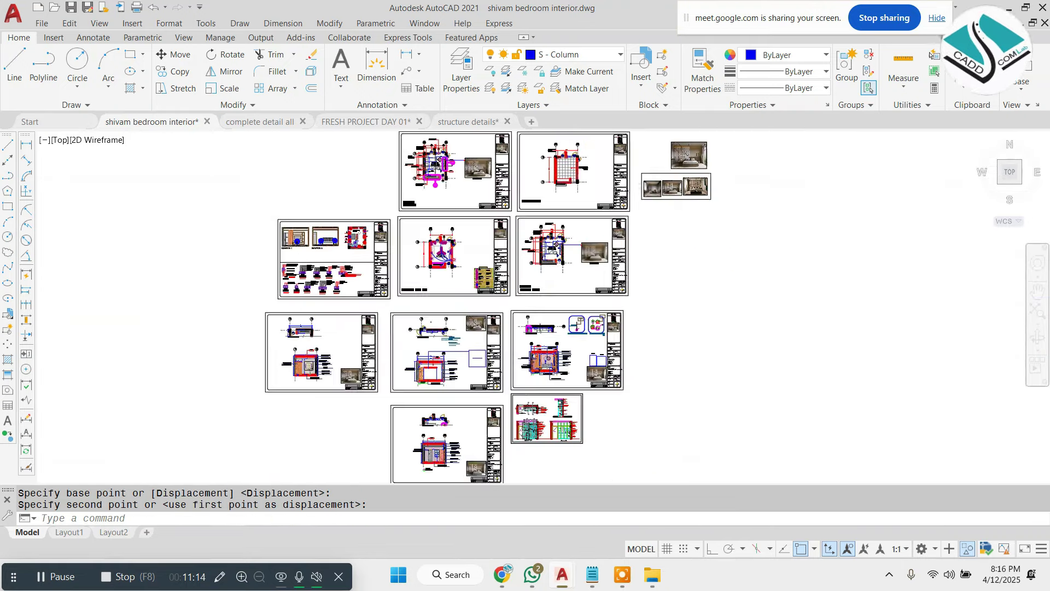
pyautogui.press('Escape')
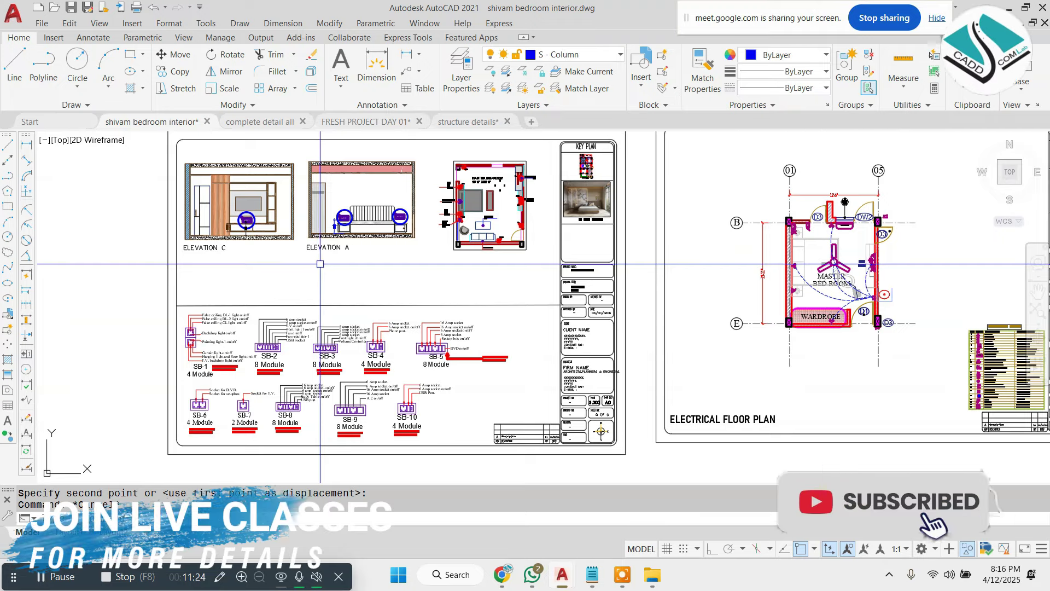
# - Inspect Elevation A on the relocated switchboard sheet and the sheet's place within the bedroom drawing set
pyautogui.scroll(5, 320, 264)
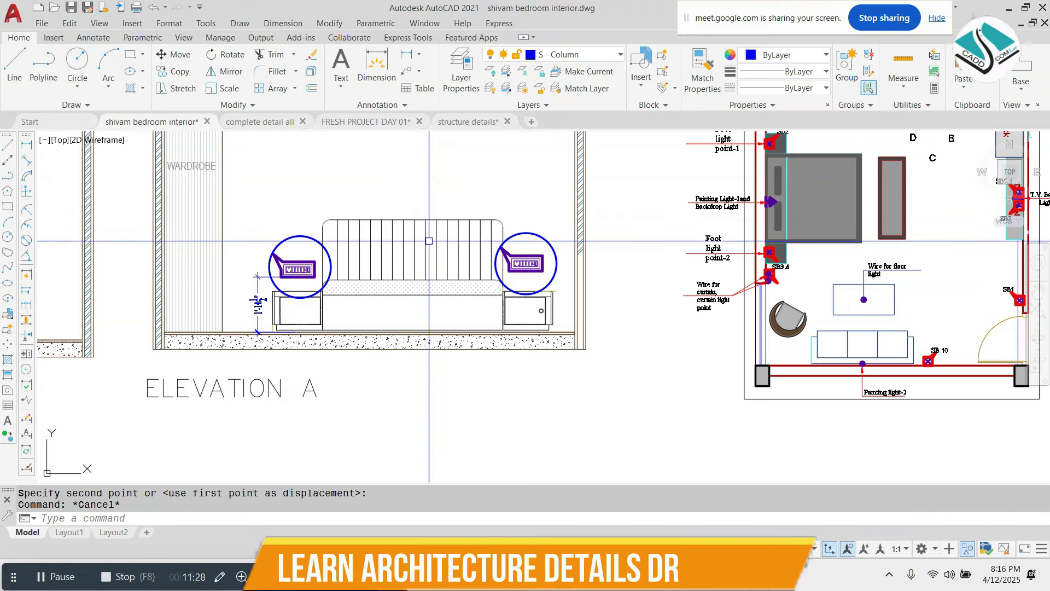
pyautogui.scroll(-2, 429, 240)
pyautogui.scroll(-2, 429, 241)
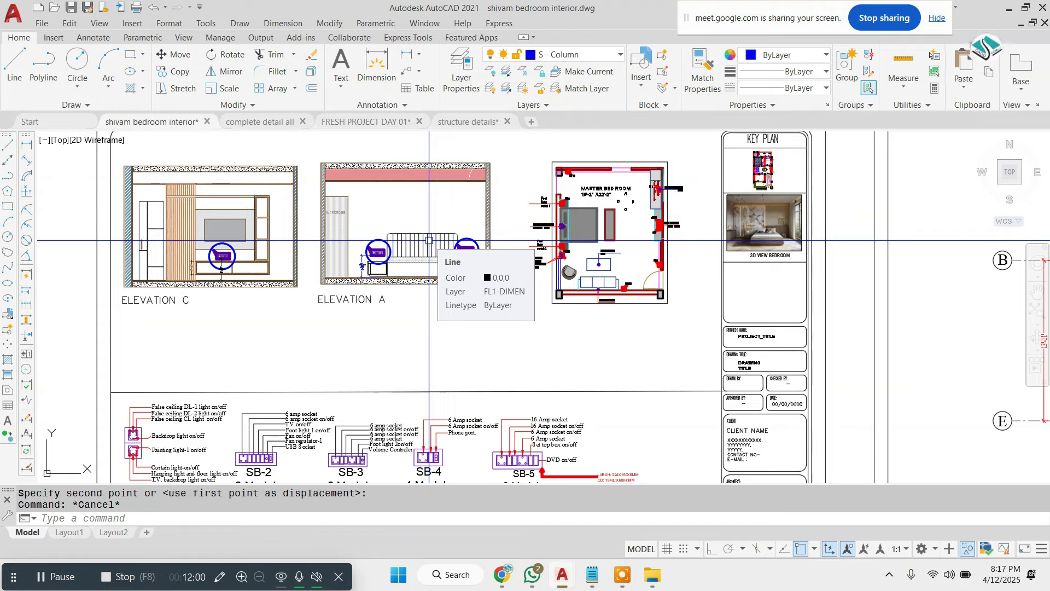
pyautogui.scroll(-6, 429, 241)
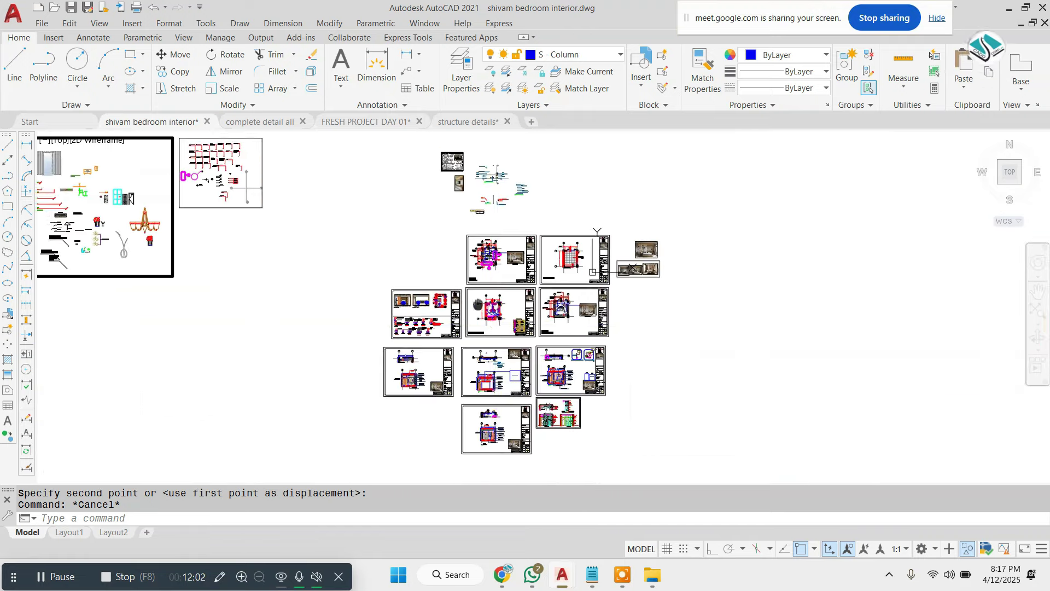
pyautogui.scroll(3, 479, 304)
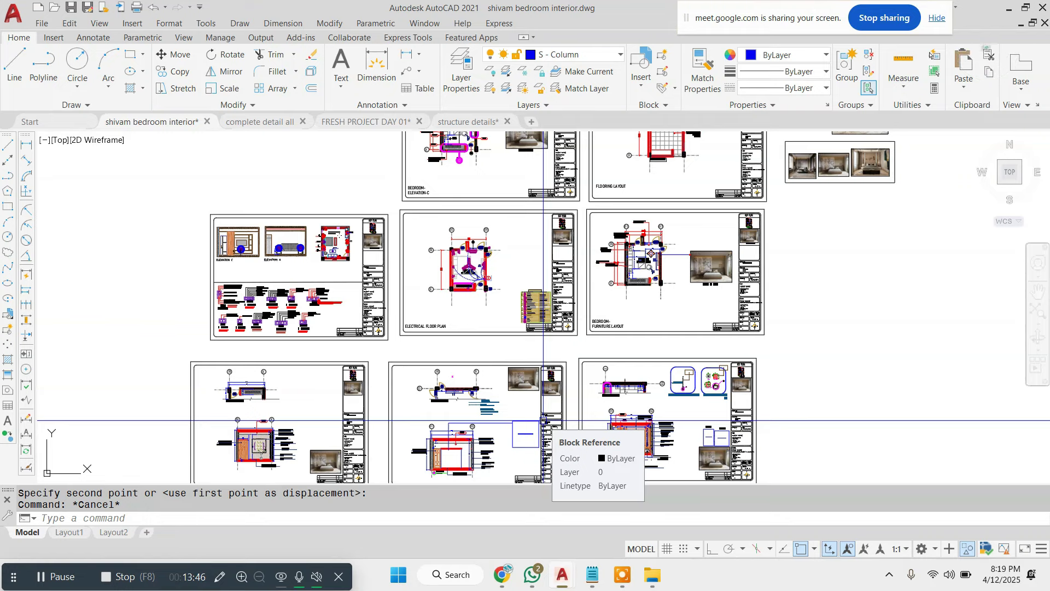
pyautogui.scroll(-4, 481, 339)
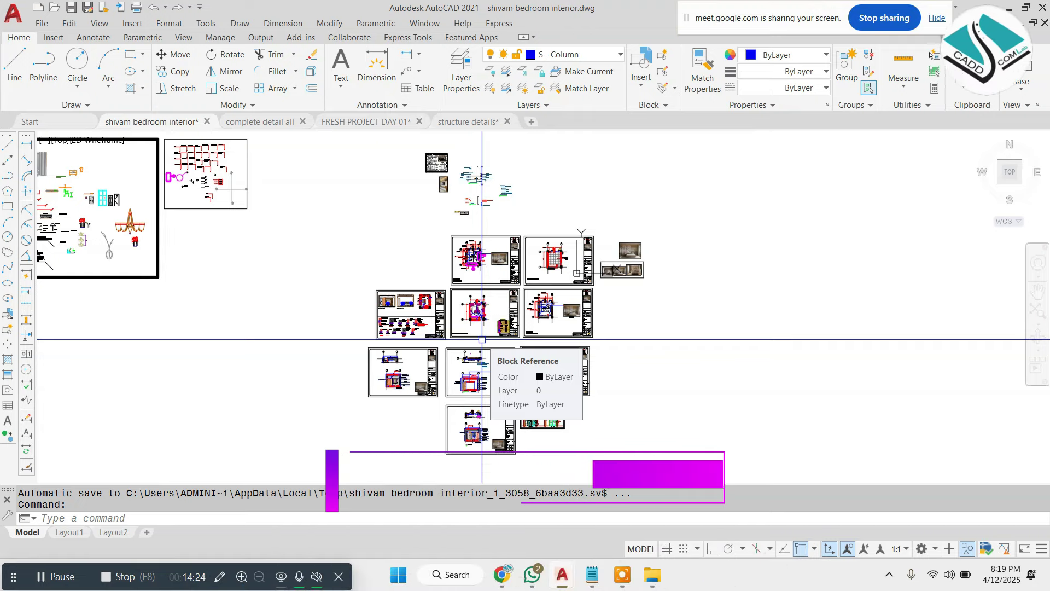
# - Examine the master bedroom plan with its finish notes and 3D view on the Bedroom Elevation-C sheet
pyautogui.scroll(4, 481, 253)
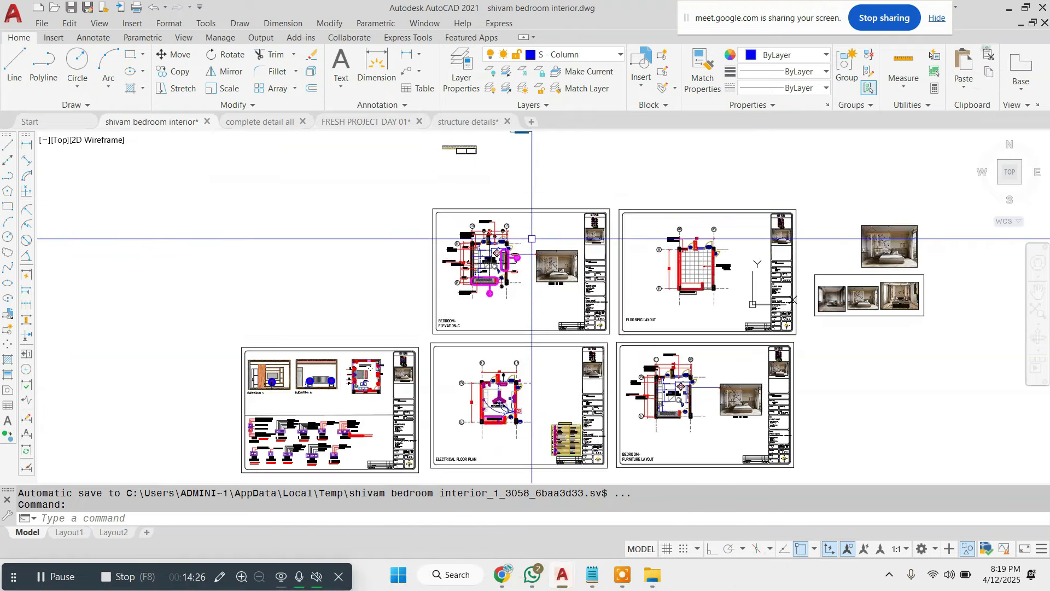
pyautogui.scroll(6, 531, 238)
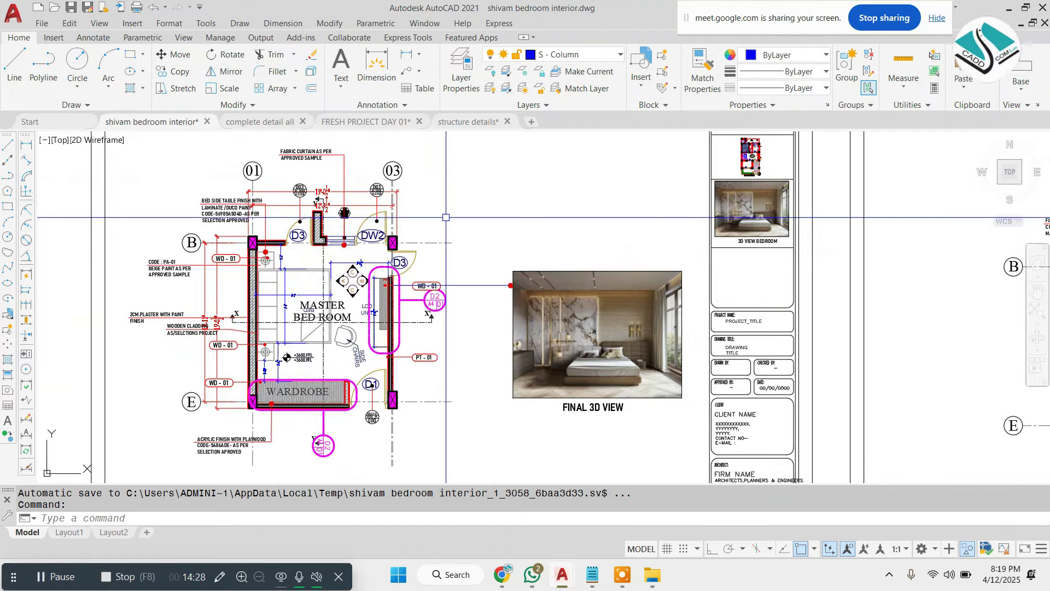
pyautogui.scroll(-5, 446, 217)
pyautogui.moveTo(446, 217)
pyautogui.mouseDown(button='middle')
pyautogui.moveTo(430, 197)
pyautogui.moveTo(362, 174)
pyautogui.mouseUp(button='middle')
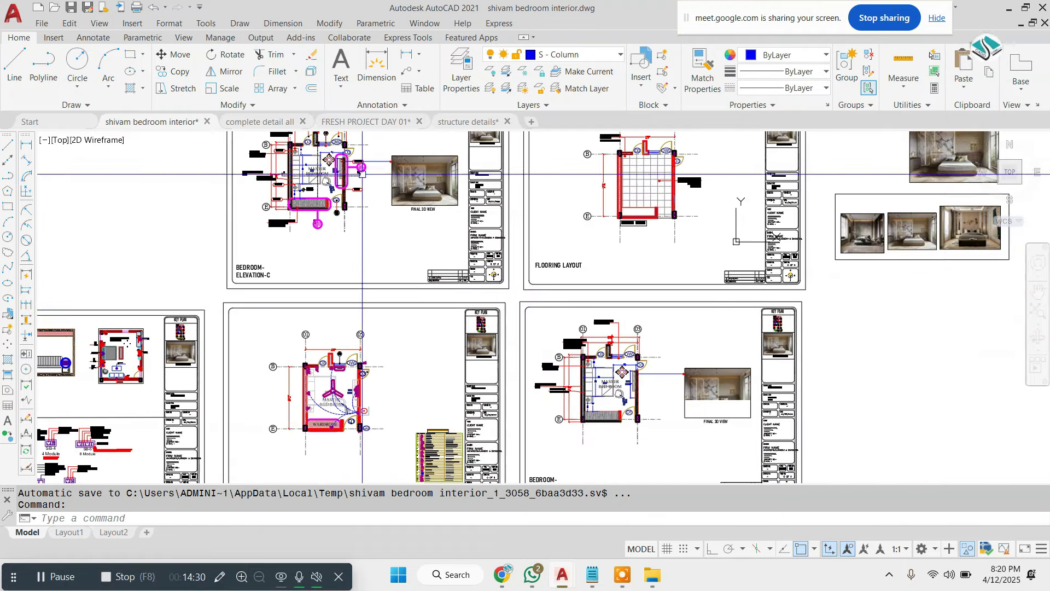
pyautogui.moveTo(414, 293)
pyautogui.mouseDown(button='middle')
pyautogui.moveTo(389, 264)
pyautogui.moveTo(360, 269)
pyautogui.mouseUp(button='middle')
pyautogui.scroll(-2, 358, 244)
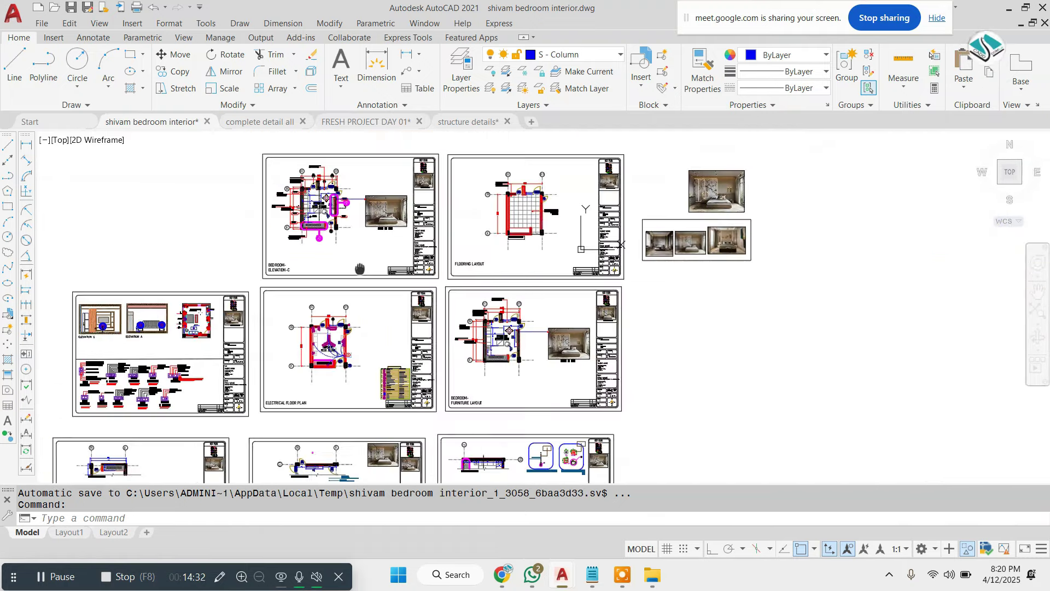
pyautogui.scroll(4, 312, 201)
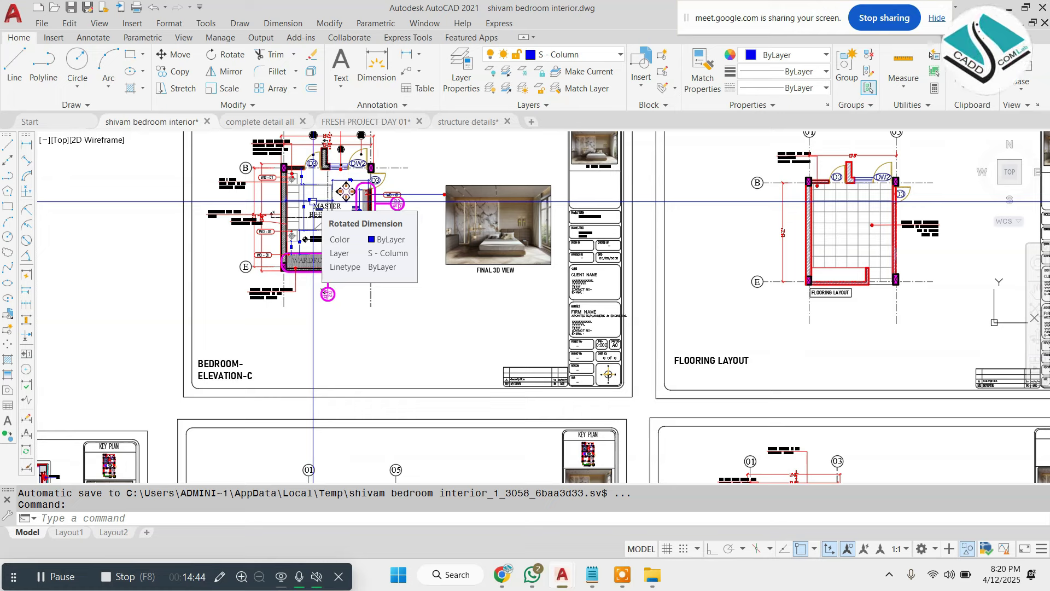
# - Review the flooring, electrical and furniture layout sheets and the elevation detail sheets beneath them
pyautogui.moveTo(821, 227)
pyautogui.mouseDown(button='middle')
pyautogui.moveTo(610, 267)
pyautogui.moveTo(563, 229)
pyautogui.moveTo(563, 181)
pyautogui.mouseUp(button='middle')
pyautogui.scroll(-4, 600, 248)
pyautogui.scroll(4, 635, 271)
pyautogui.scroll(-4, 637, 271)
pyautogui.scroll(2, 563, 180)
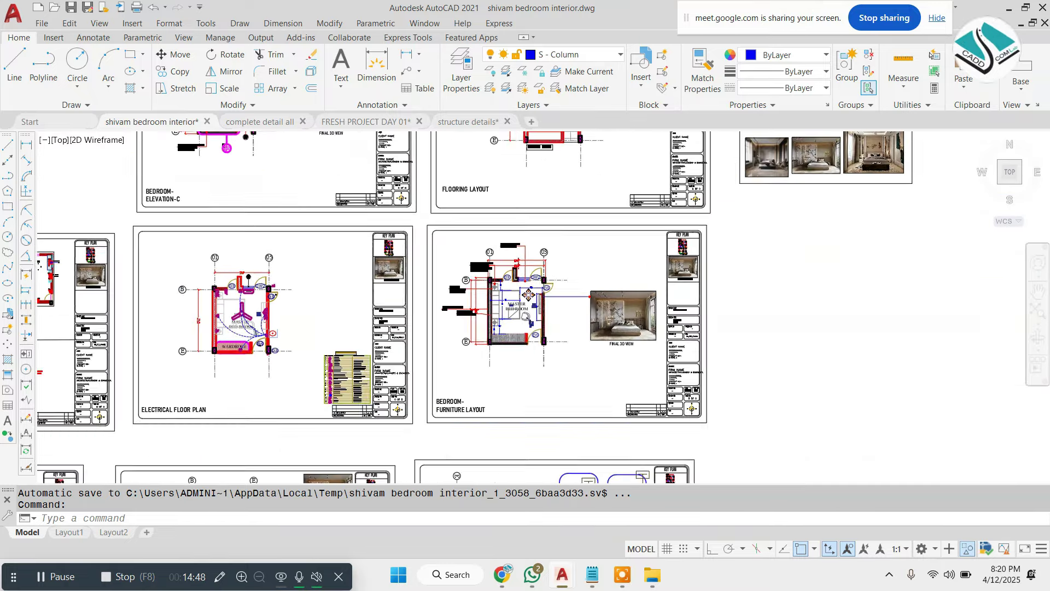
pyautogui.moveTo(496, 300); pyautogui.dragTo(595, 242, button='middle')
pyautogui.scroll(-2, 436, 266)
pyautogui.moveTo(265, 277); pyautogui.dragTo(267, 195, button='middle')
pyautogui.moveTo(320, 321); pyautogui.dragTo(308, 279, button='middle')
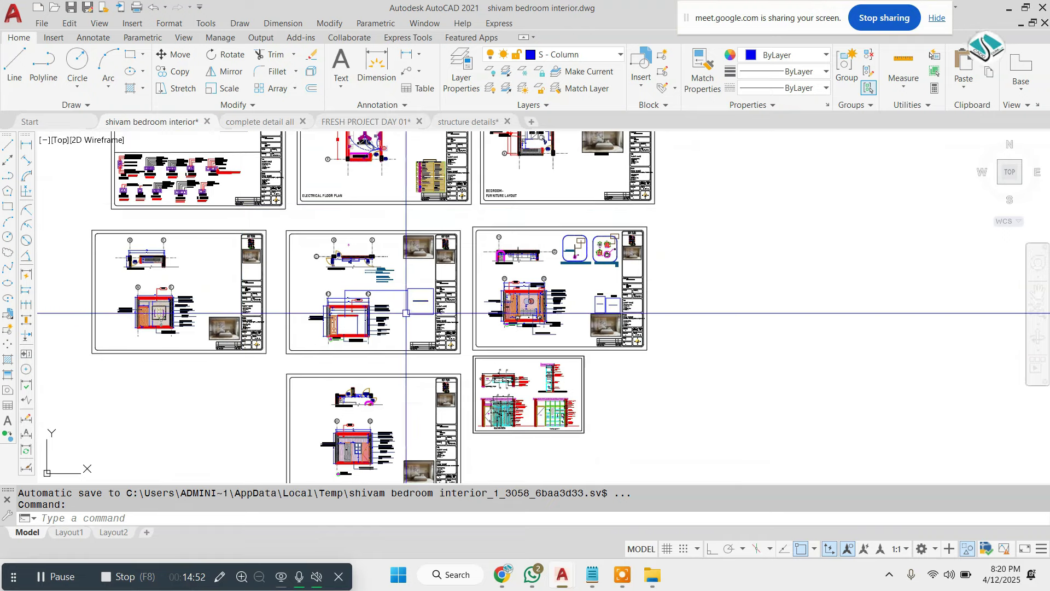